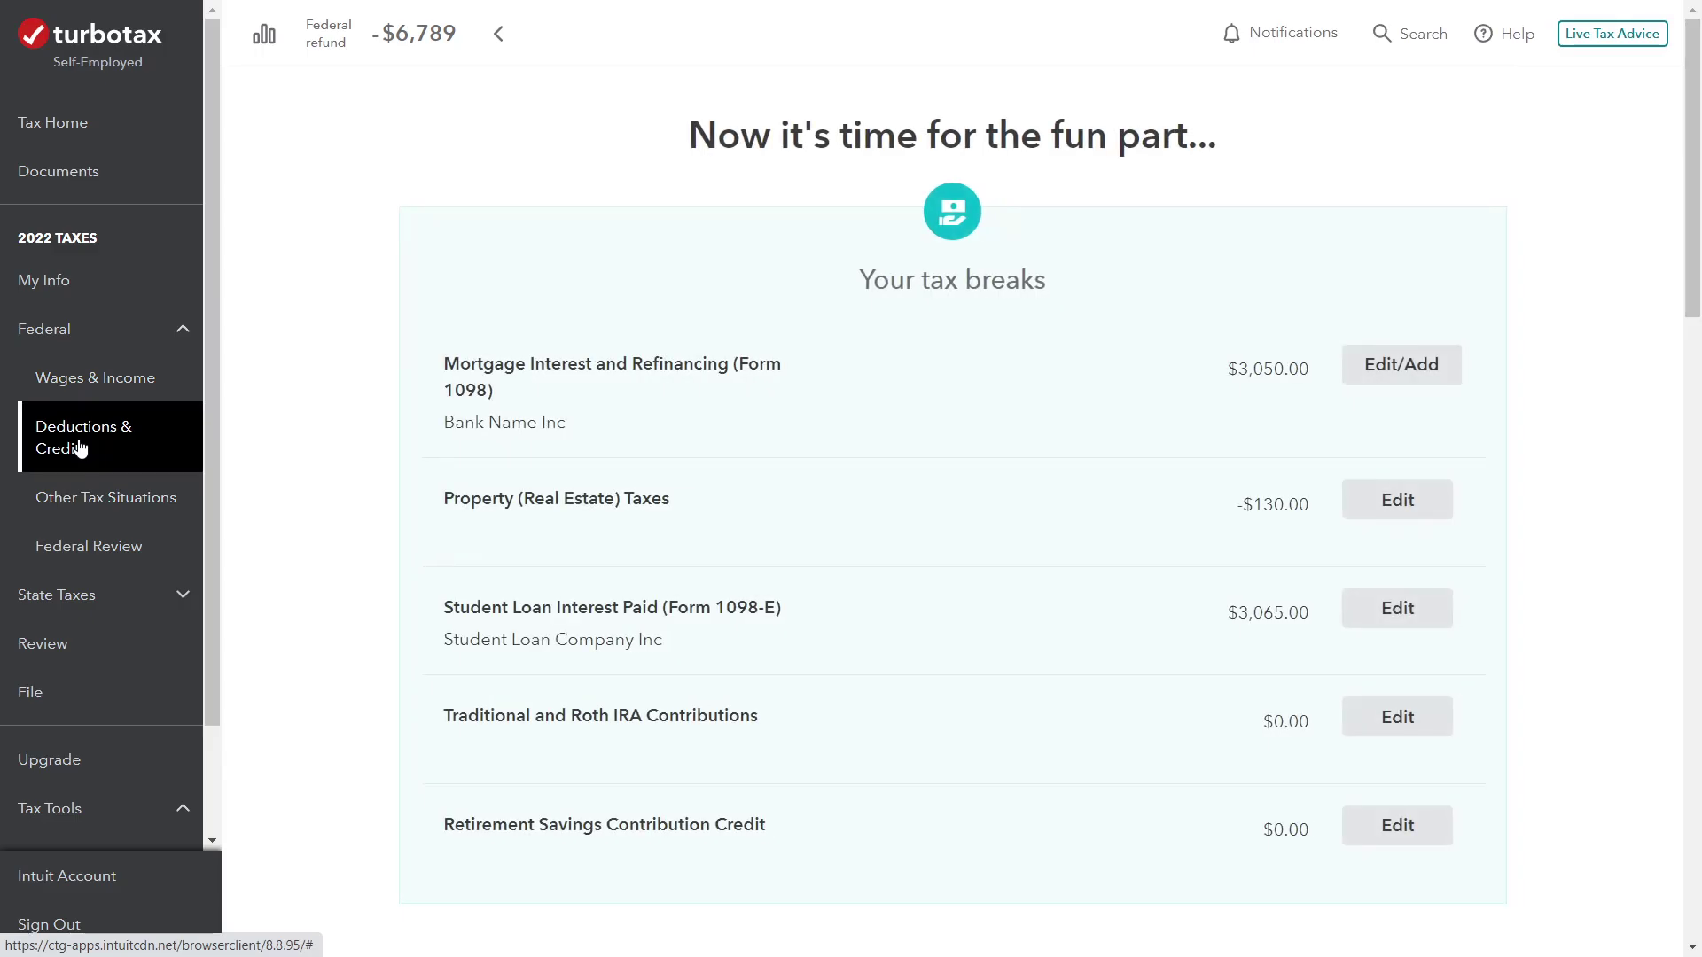
Open the Income Taxes Paid topic under Estimates and Other Taxes Paid in the federal deductions and credits
scroll(1097, 517, "down", 7)
scroll(1104, 519, "down", 9)
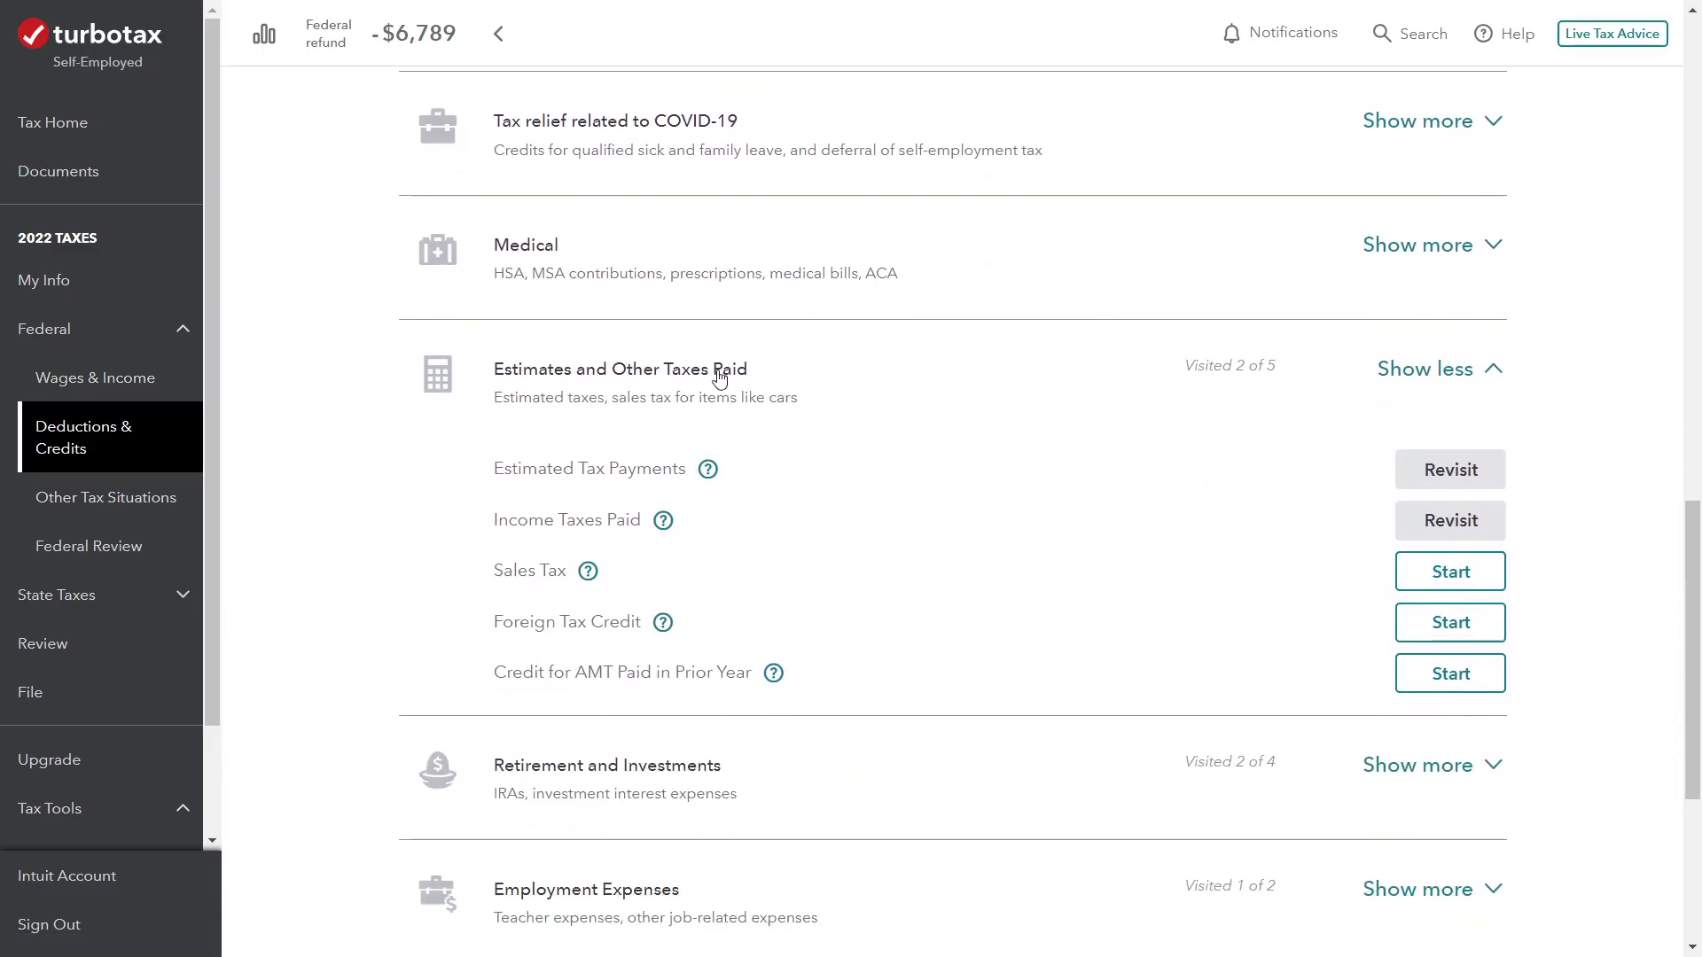
left_click(1487, 372)
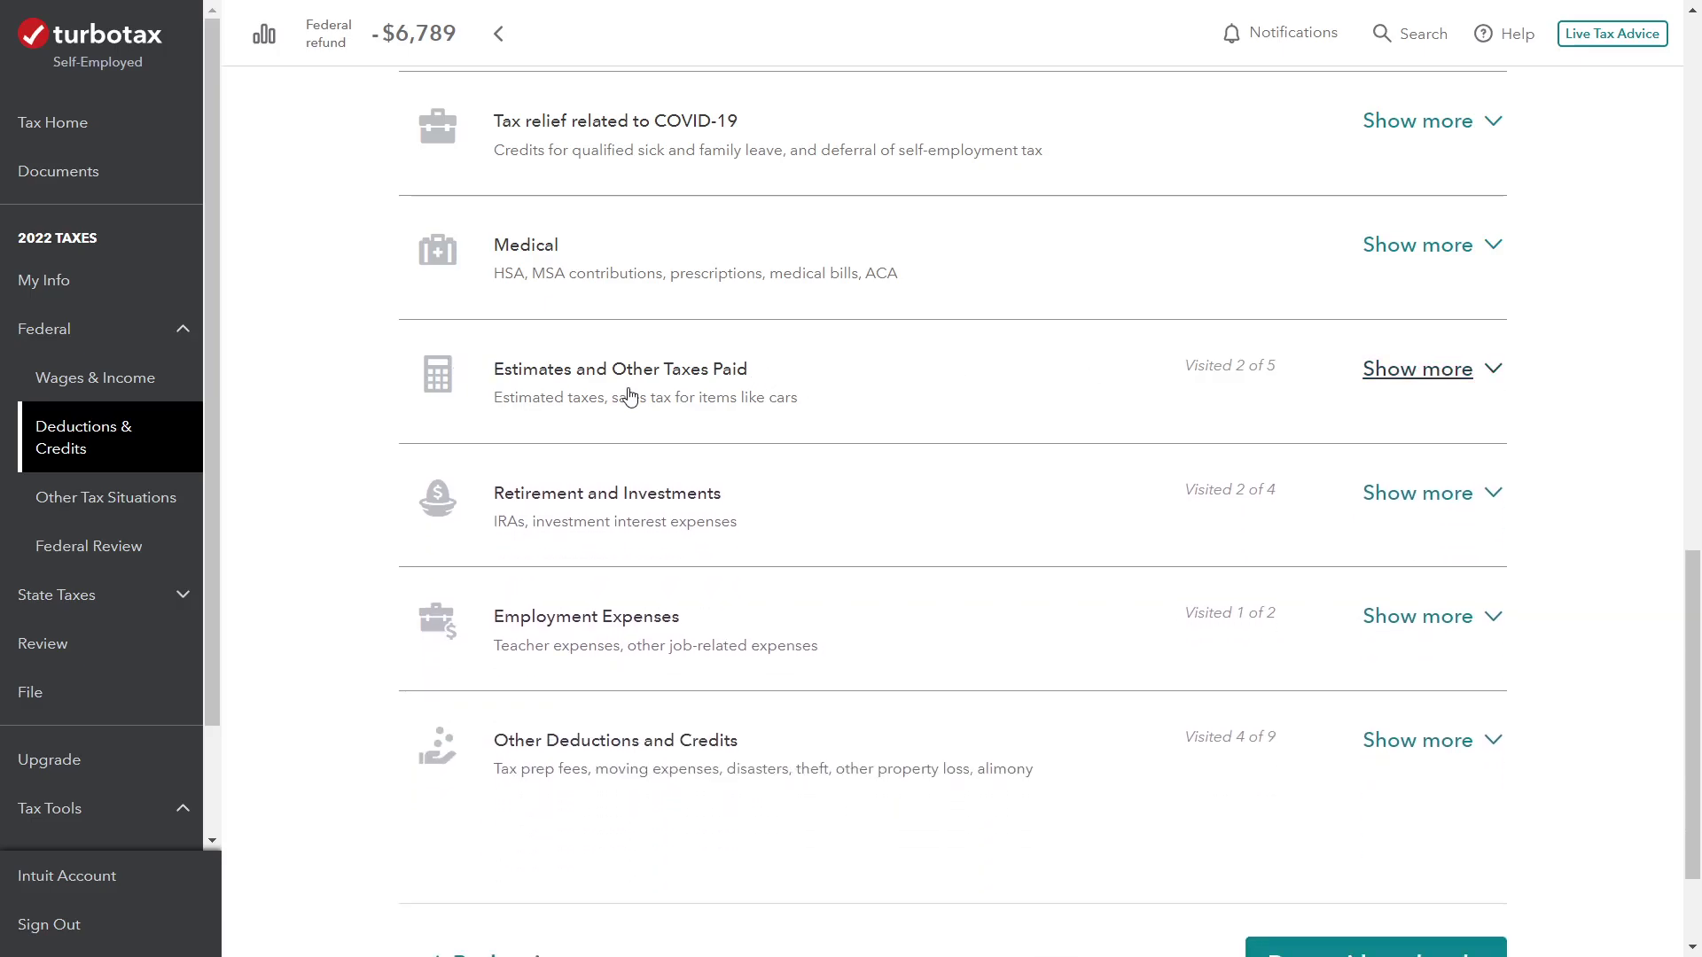
left_click(1425, 372)
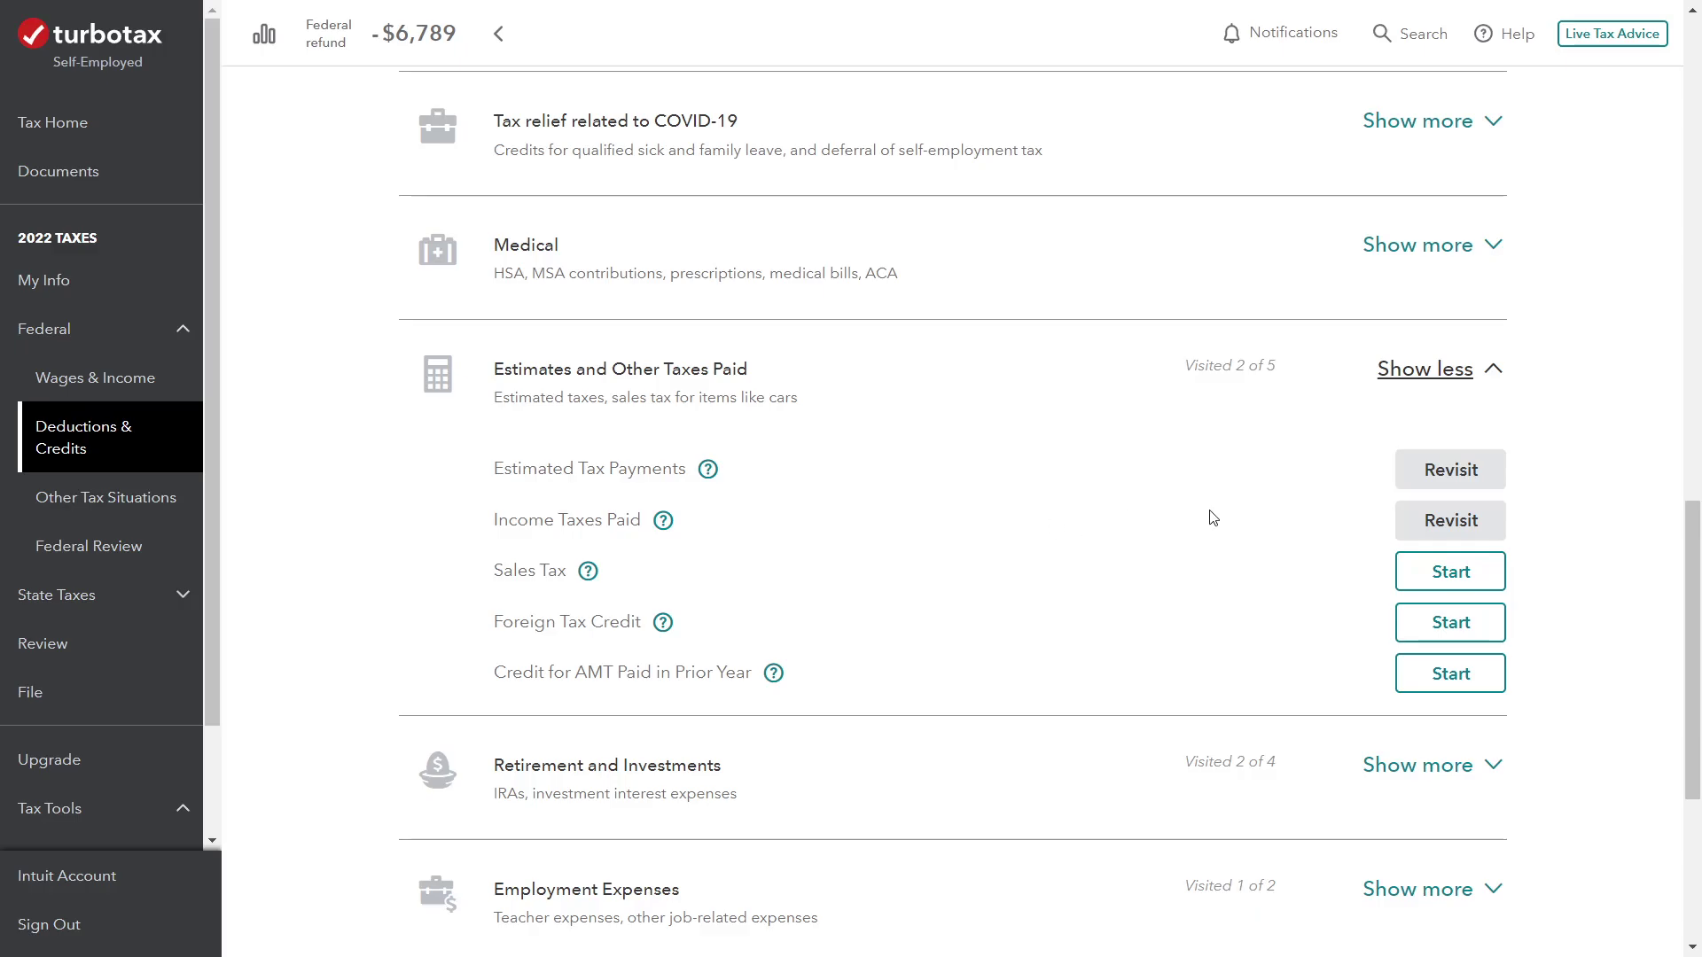
left_click(1451, 521)
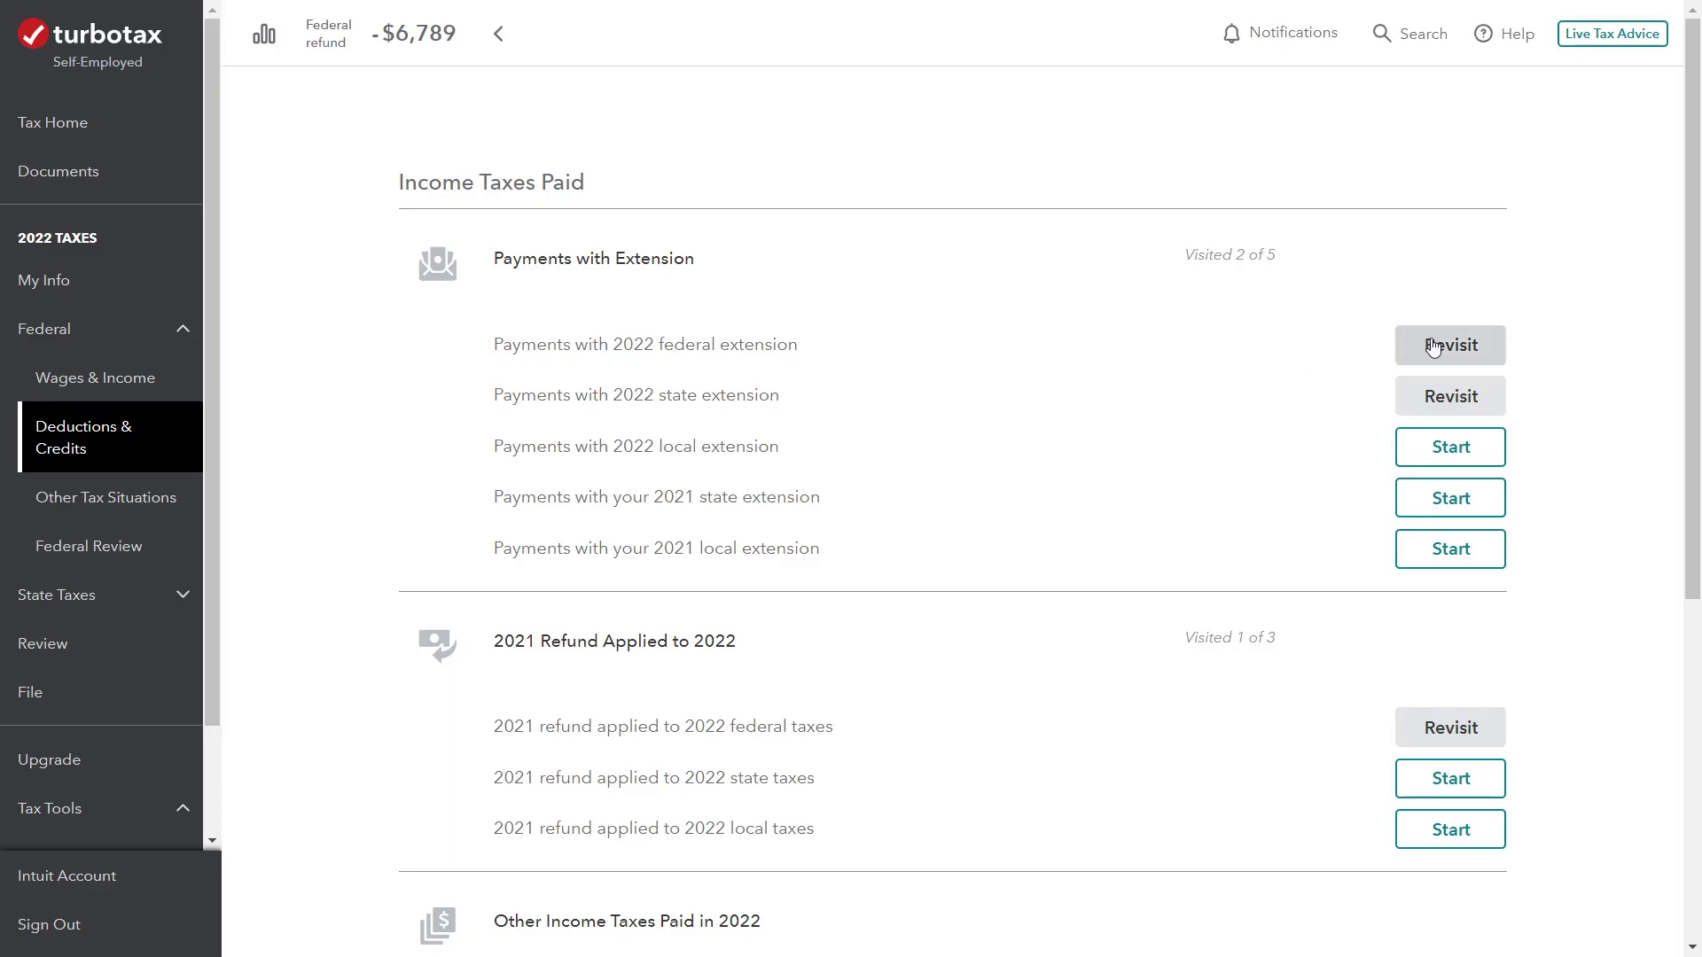
Enter $10,000 as the 2022 federal taxes paid with the extension and save the entry
left_click(1405, 348)
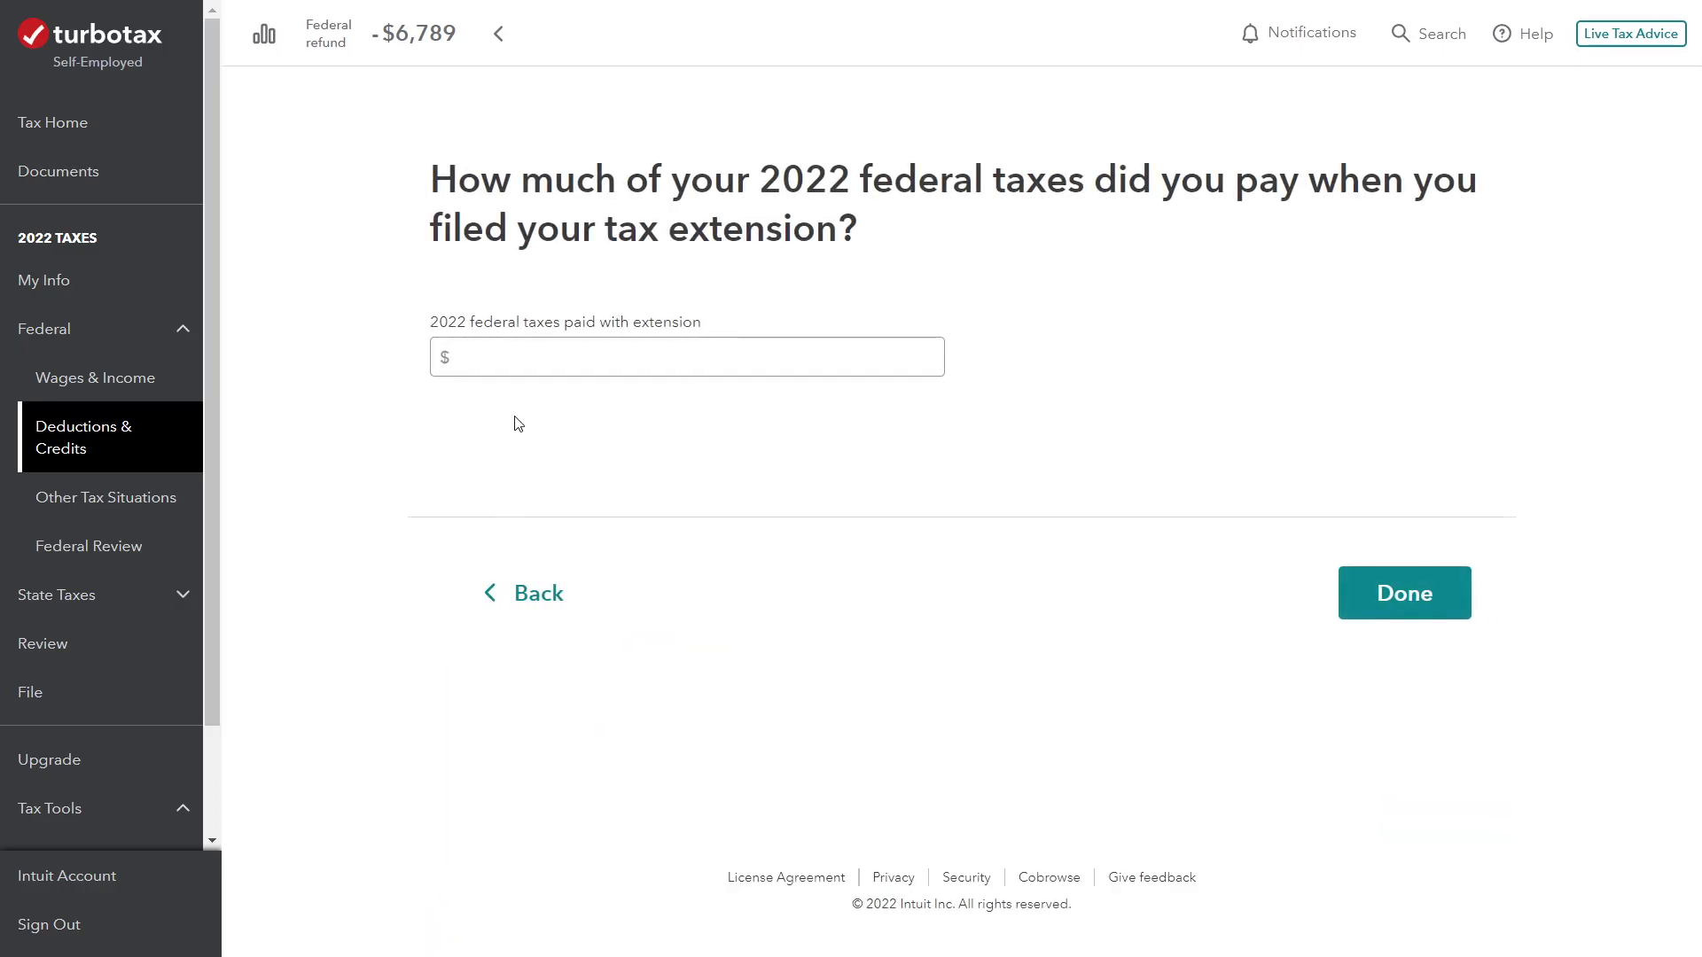
left_click(542, 366)
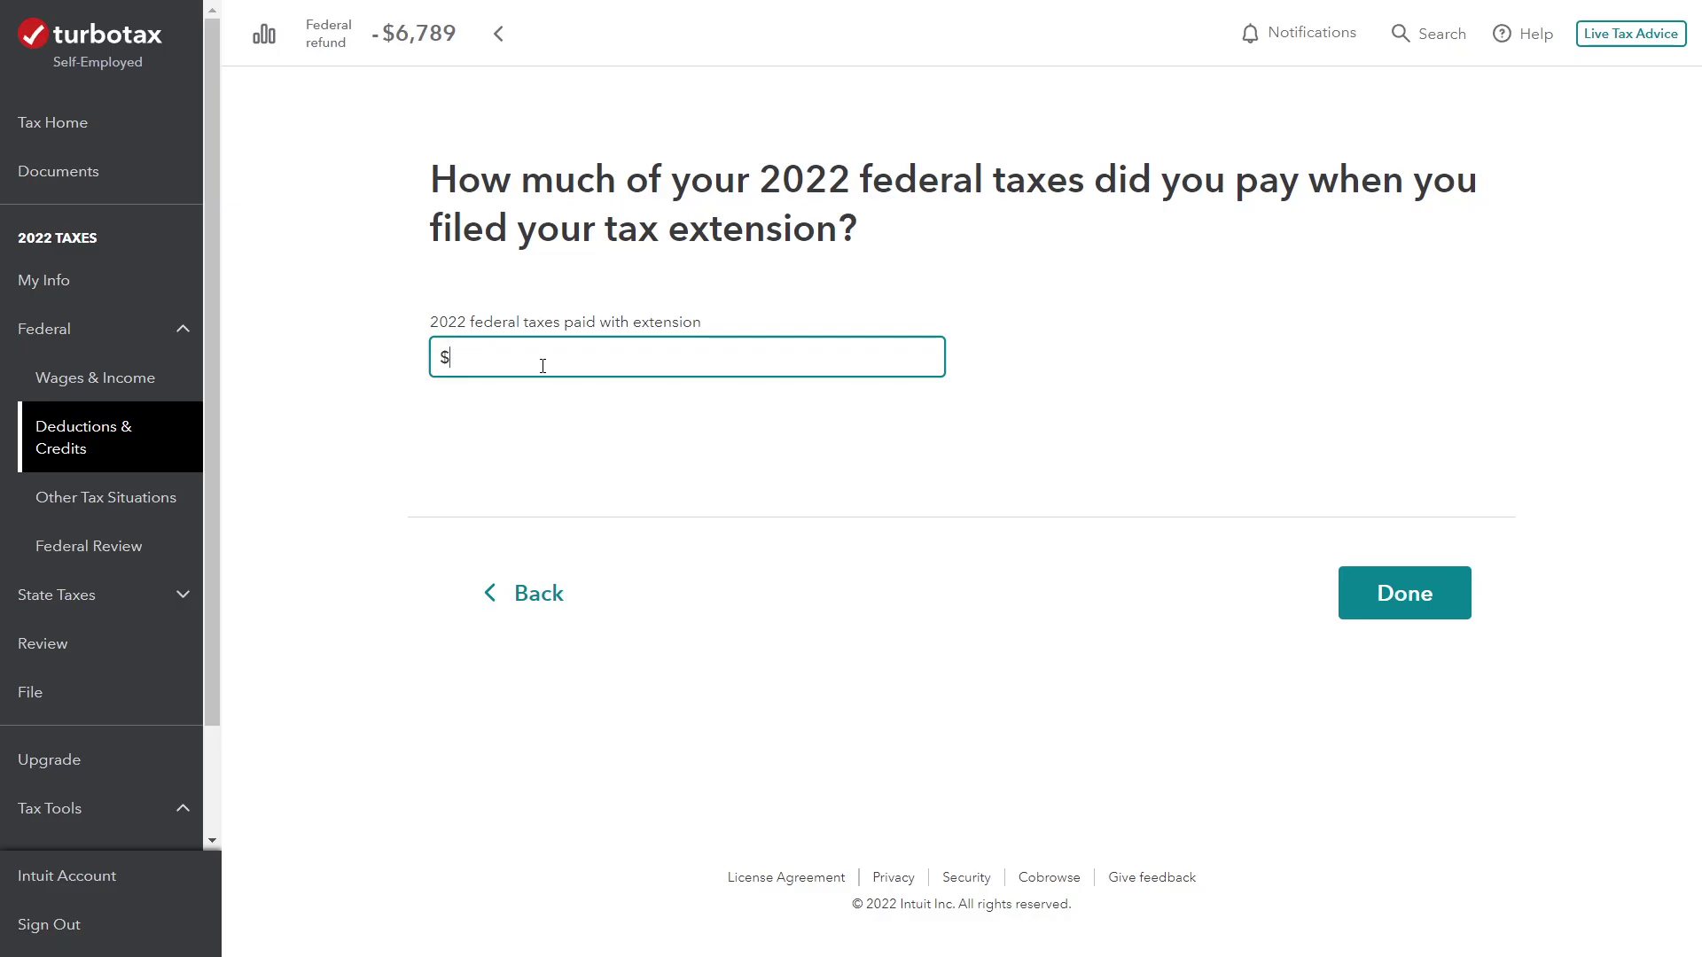
type("100000")
left_click(1406, 601)
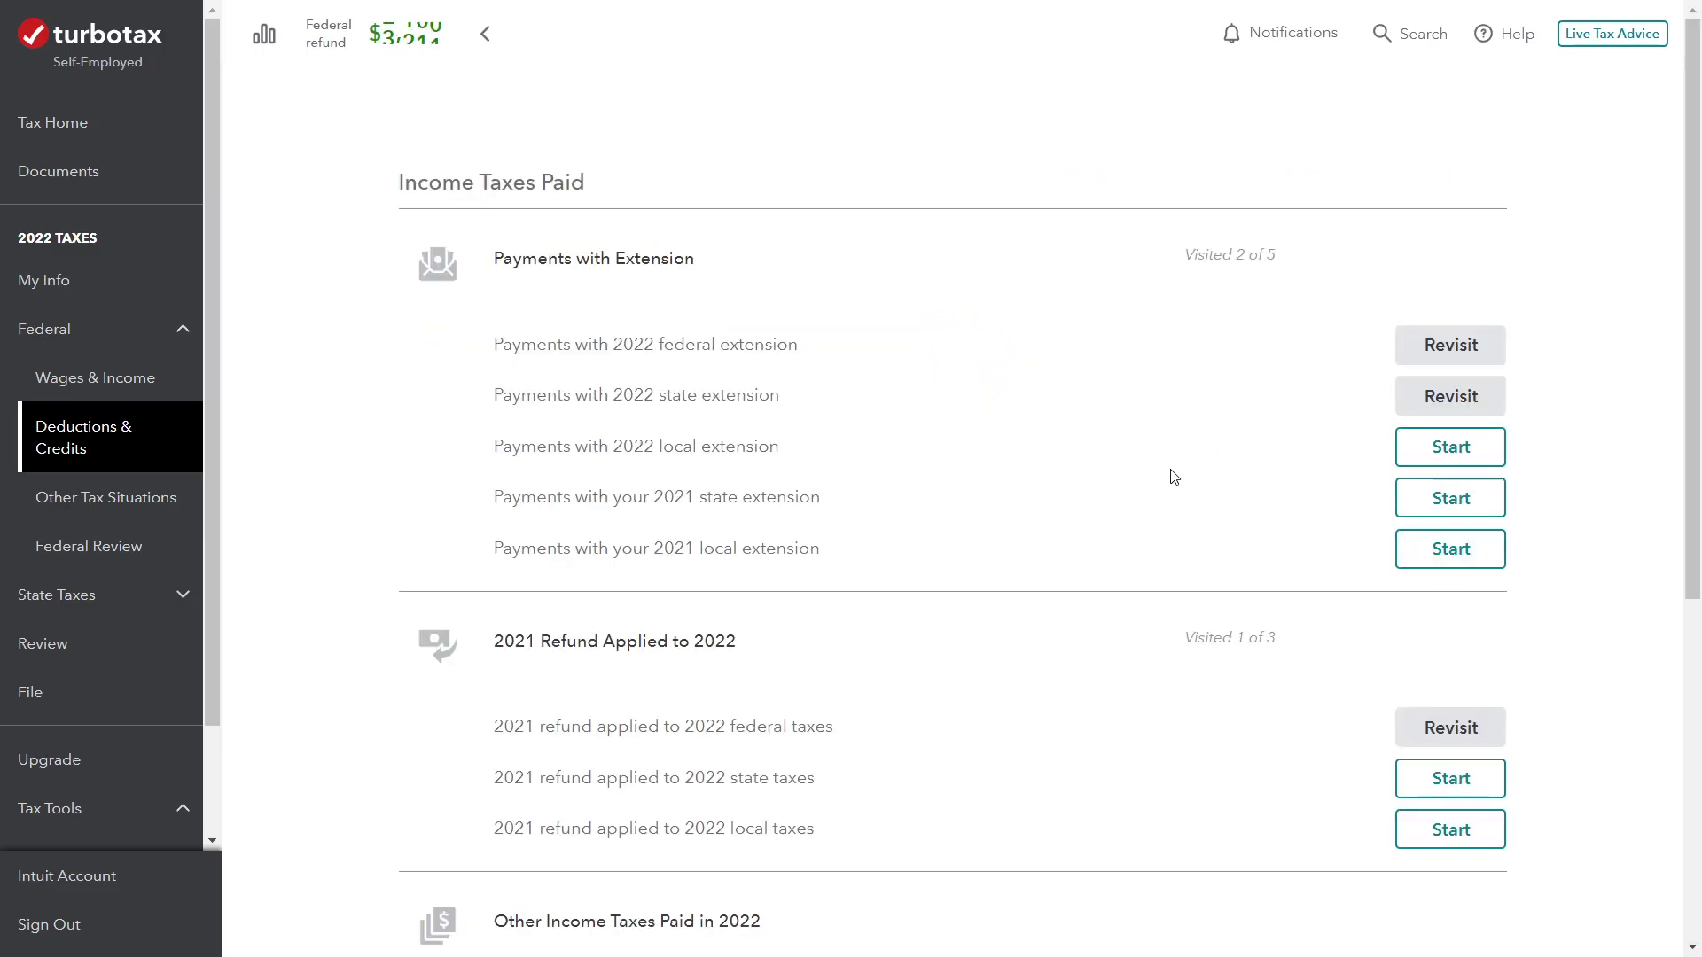
Generate a viewable PDF of the 2022 Federal return containing just the tax return and enlarge its window
scroll(210, 551, "down", 2)
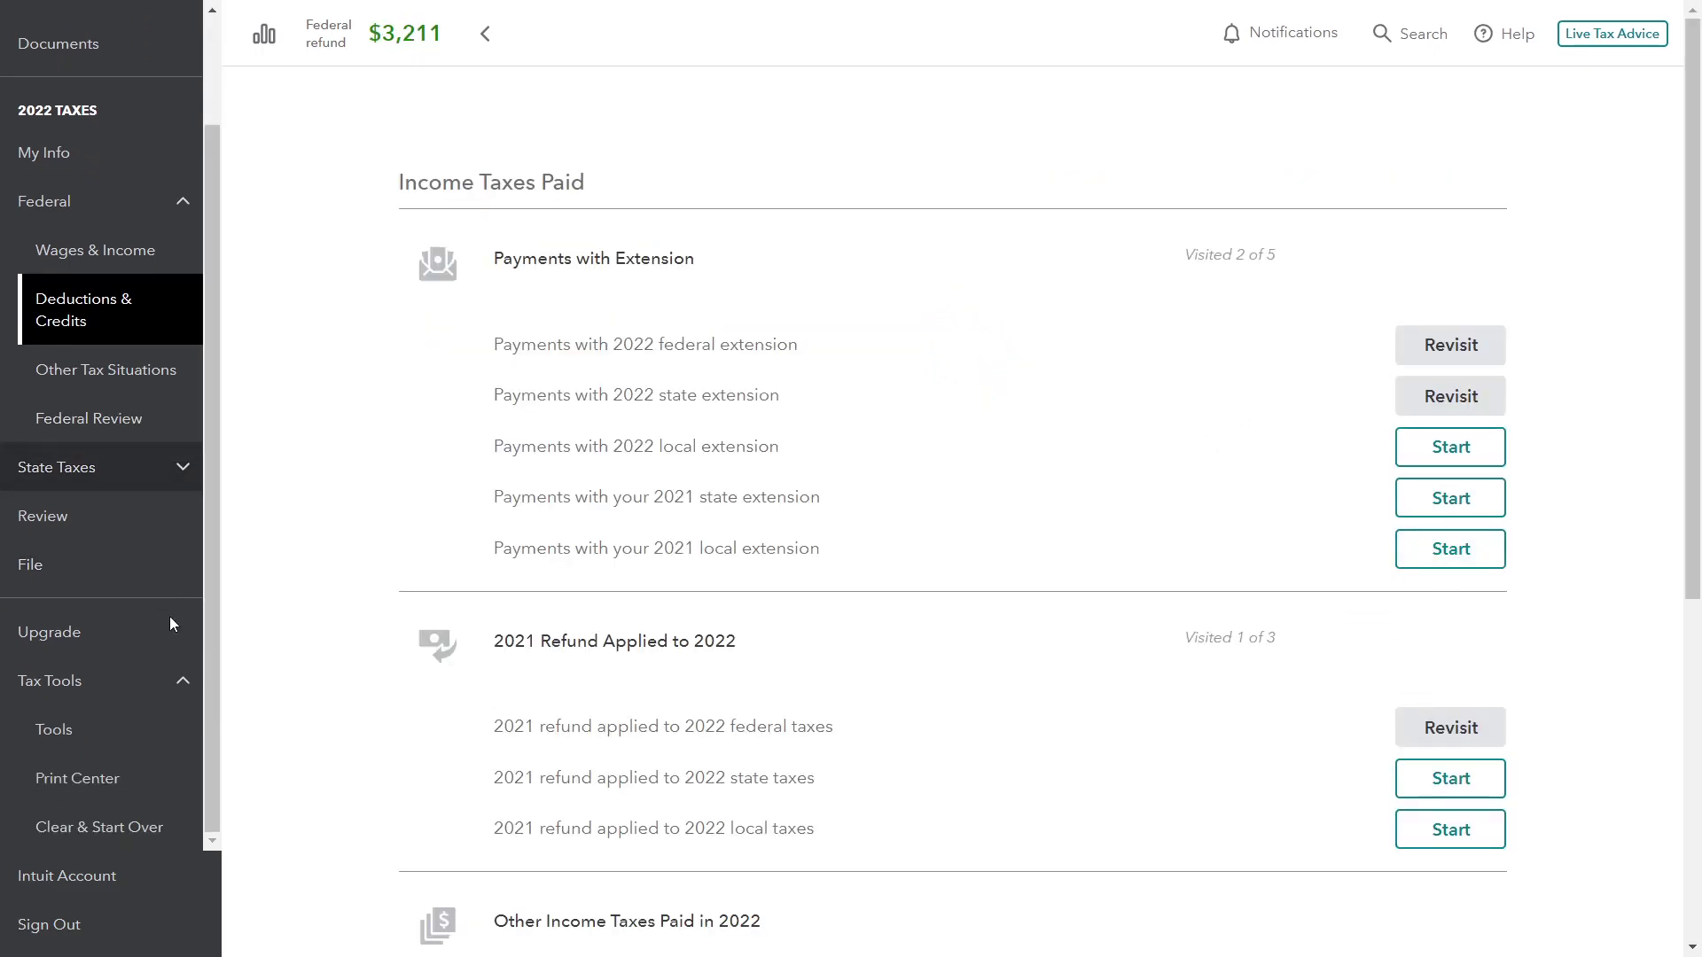
left_click(93, 793)
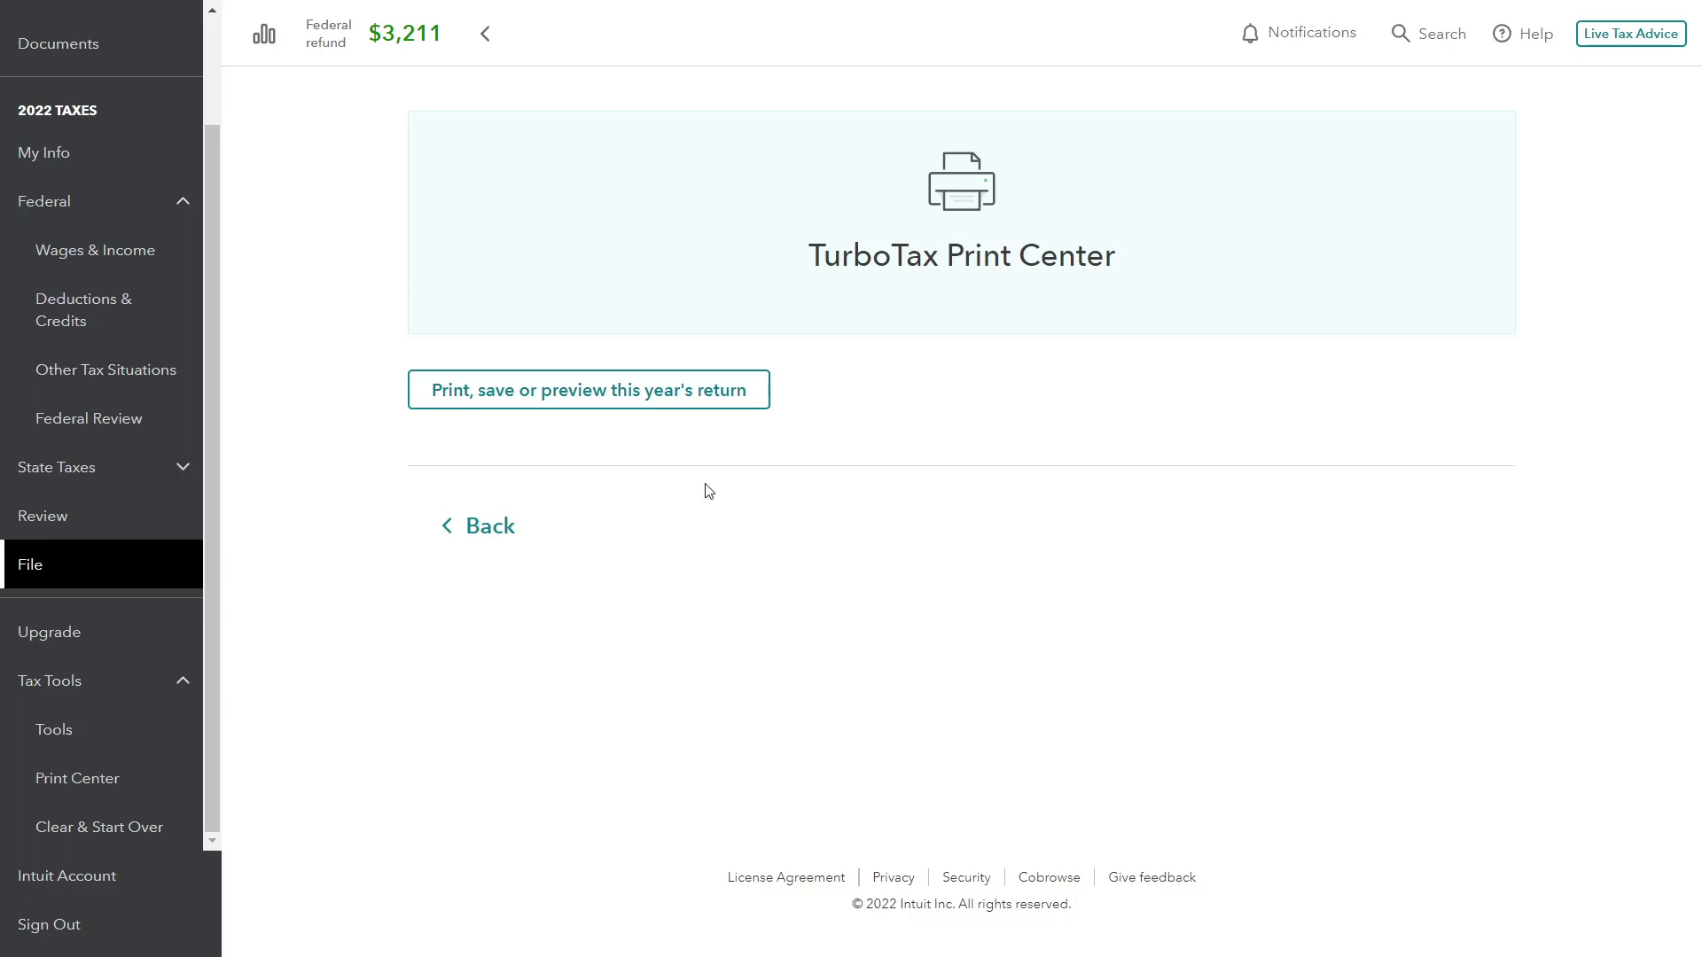
left_click(696, 395)
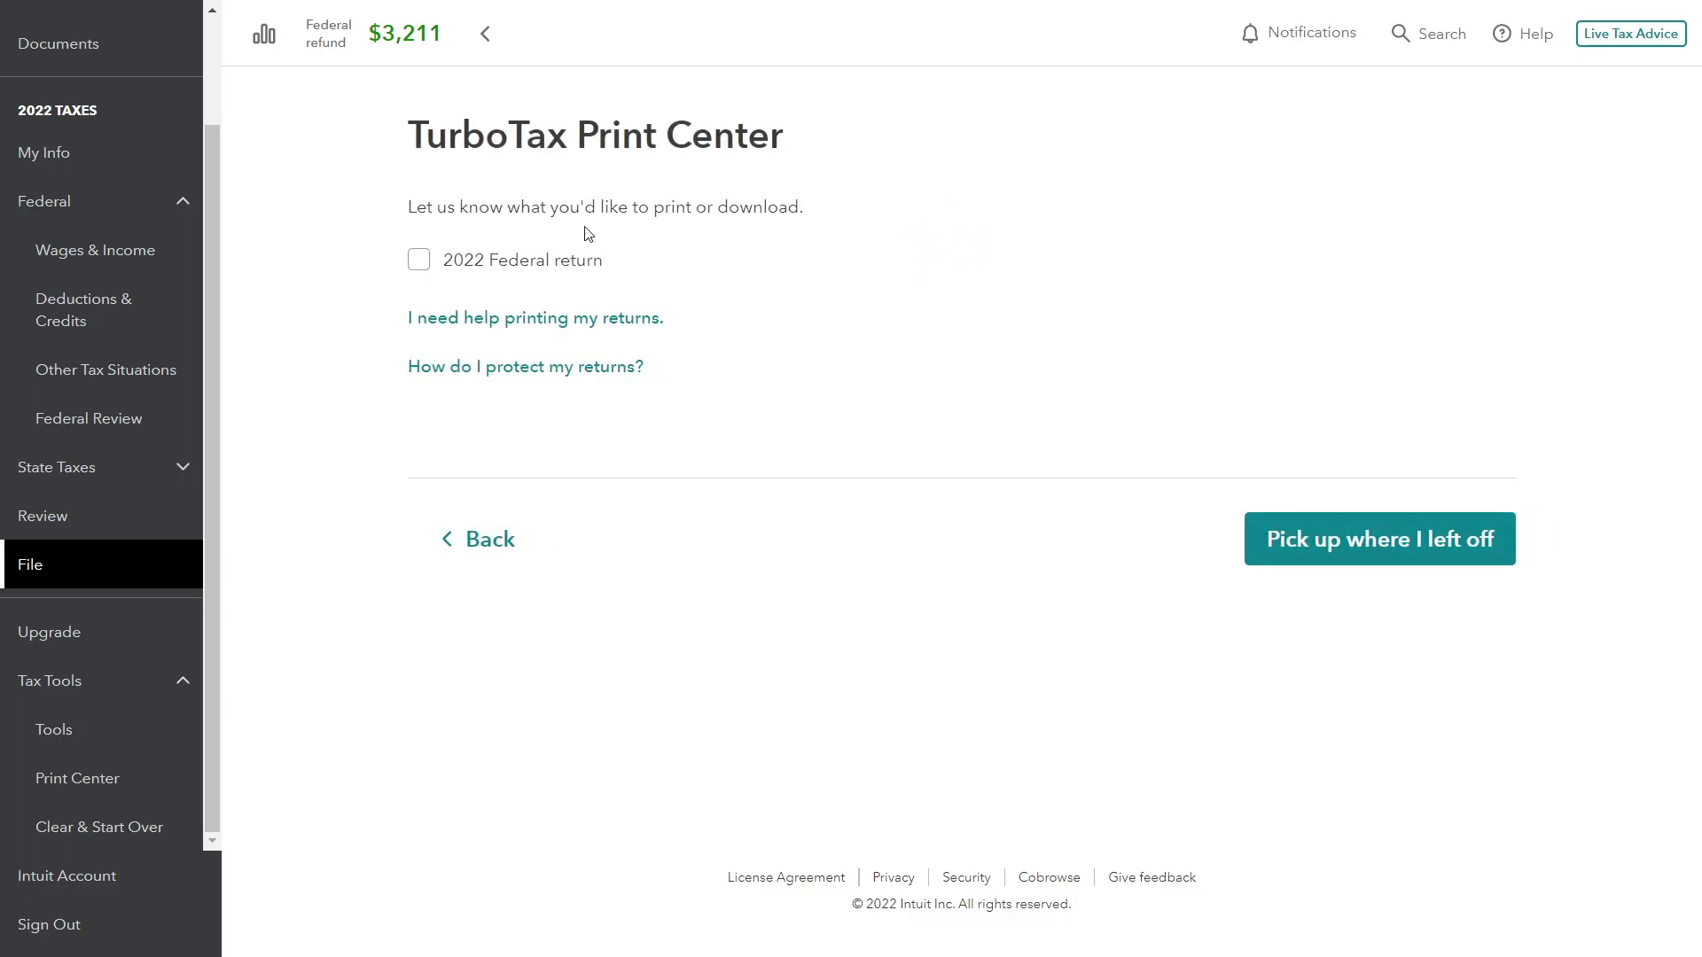
left_click(541, 260)
left_click(544, 491)
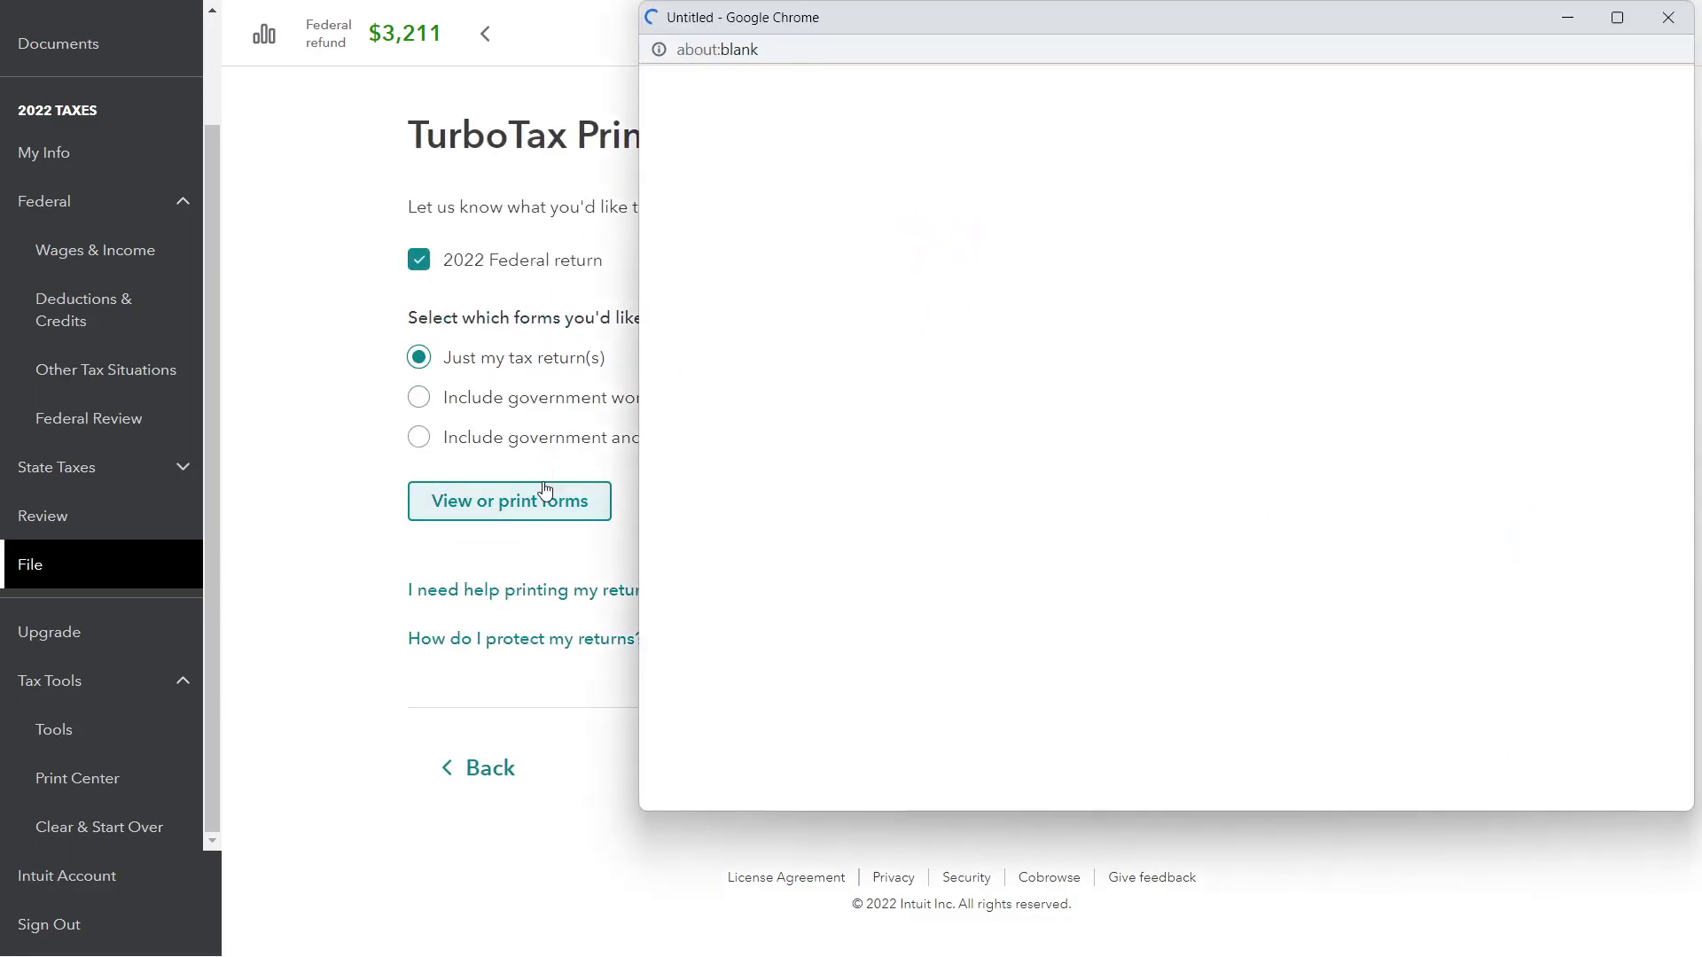
left_click_drag(1225, 18, 904, 8)
Examine Form 1040 in the return PDF, focusing on the page 2 payments, including line 31, and refund lines
scroll(898, 453, "up", 2)
scroll(1072, 514, "down", 20)
scroll(1075, 515, "down", 20)
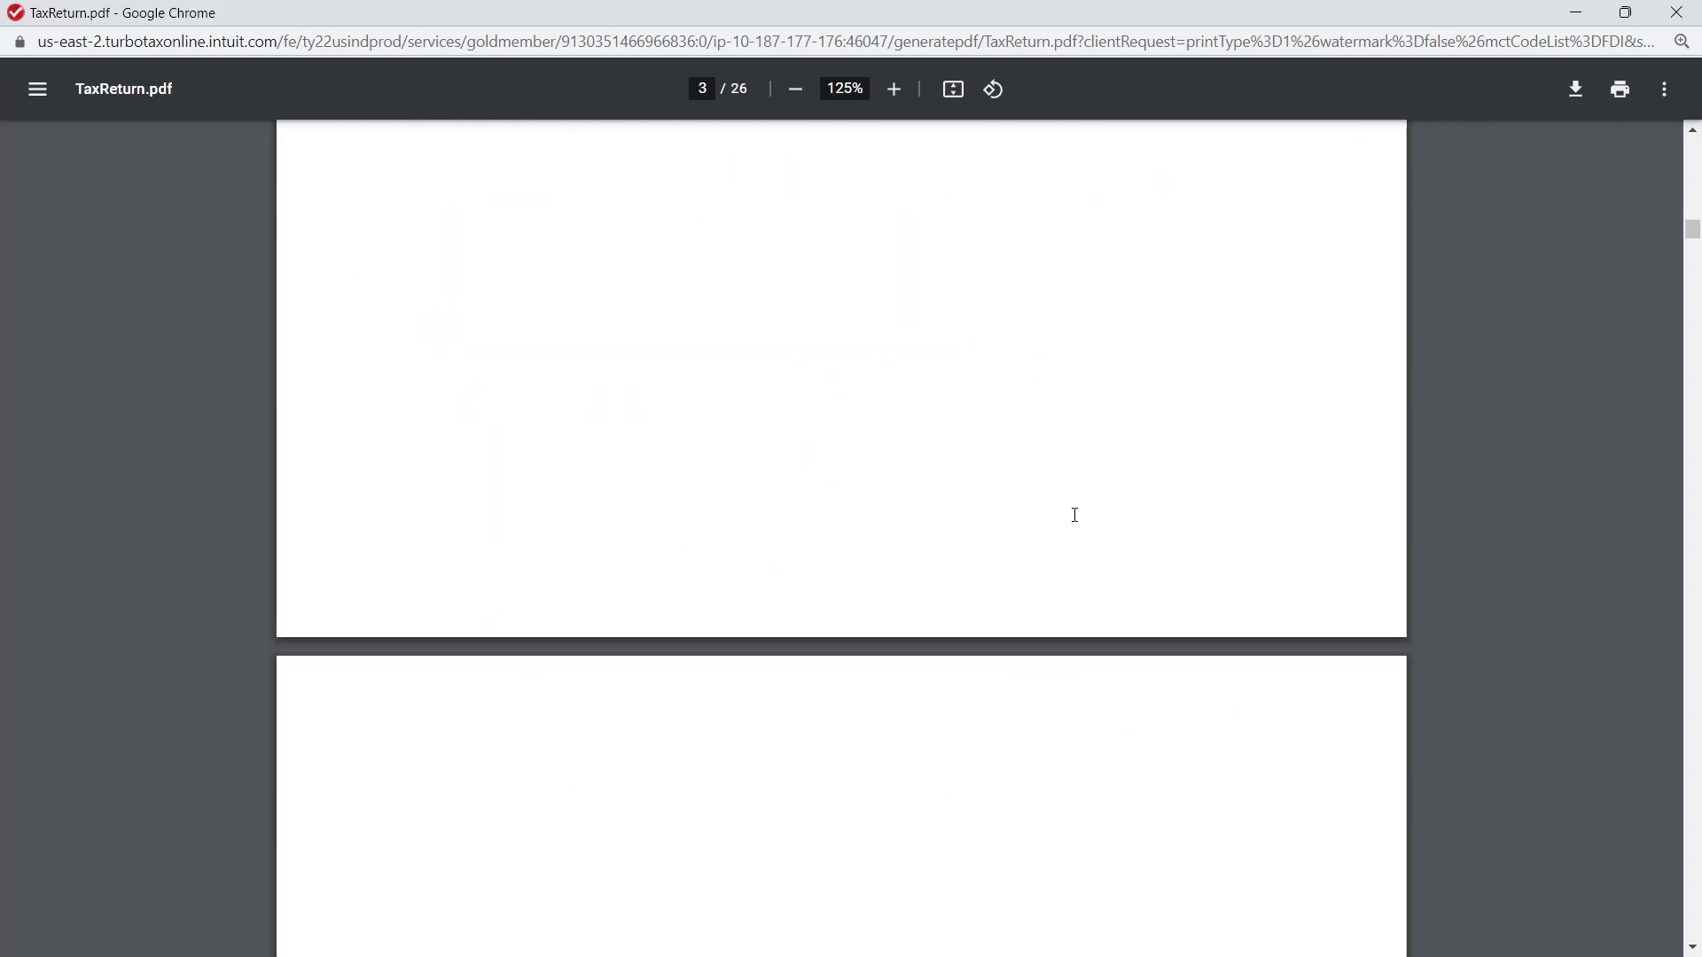
scroll(1078, 519, "down", 20)
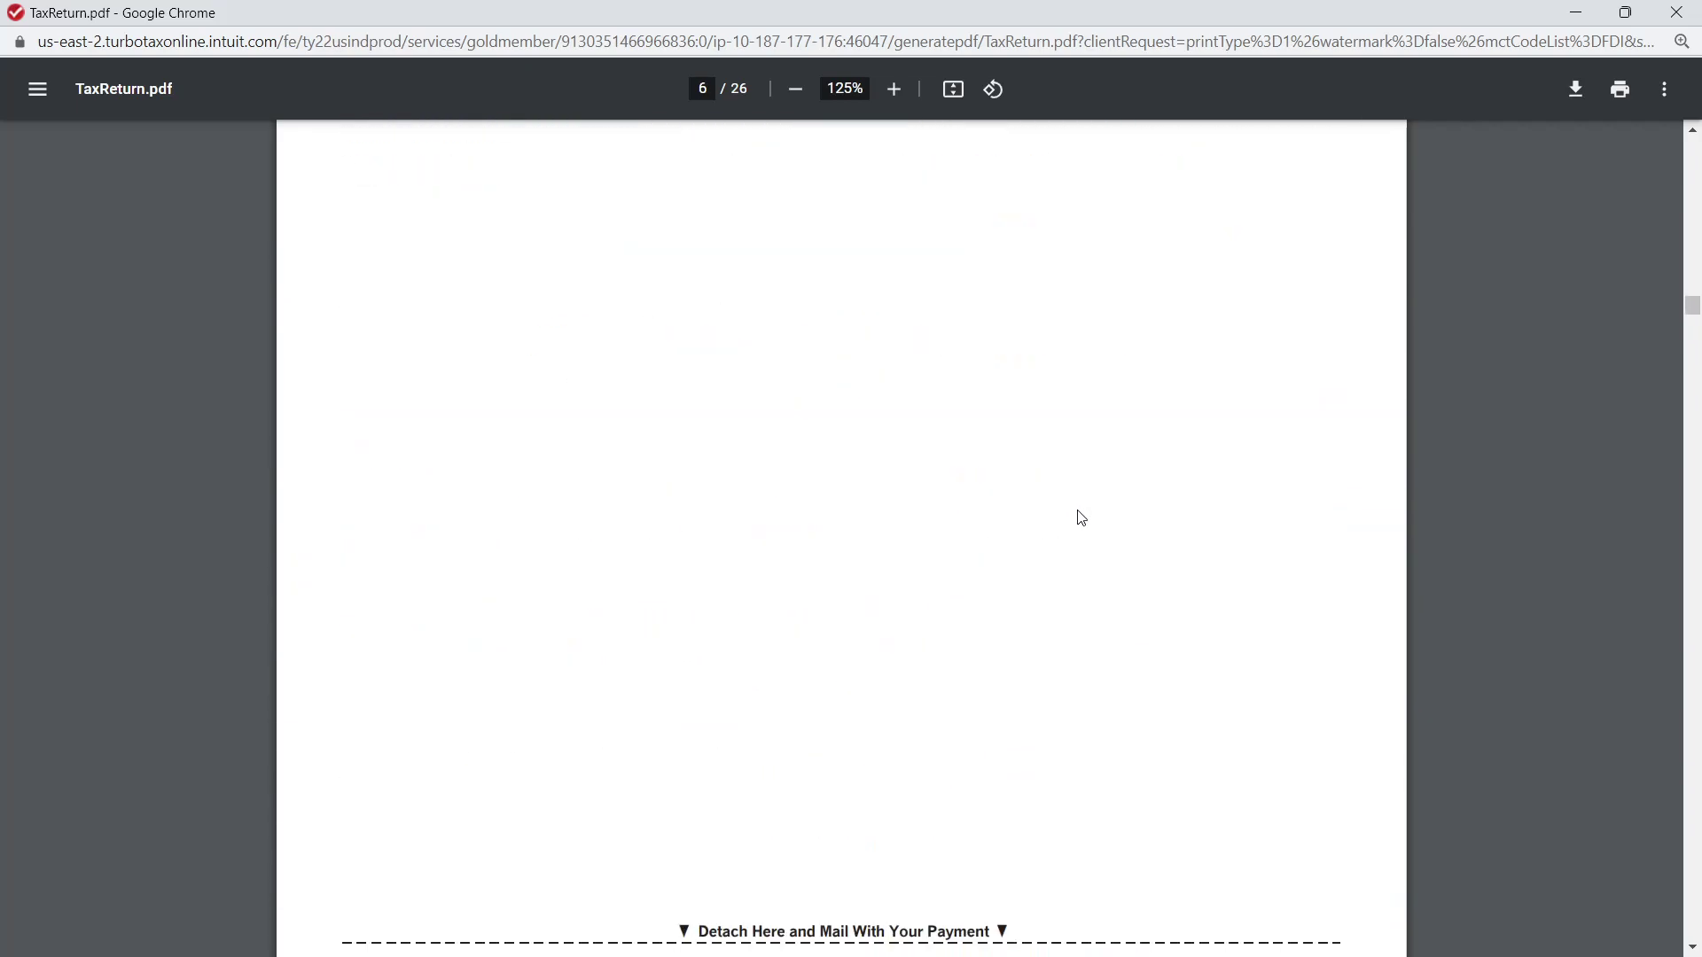
scroll(1080, 519, "up", 1)
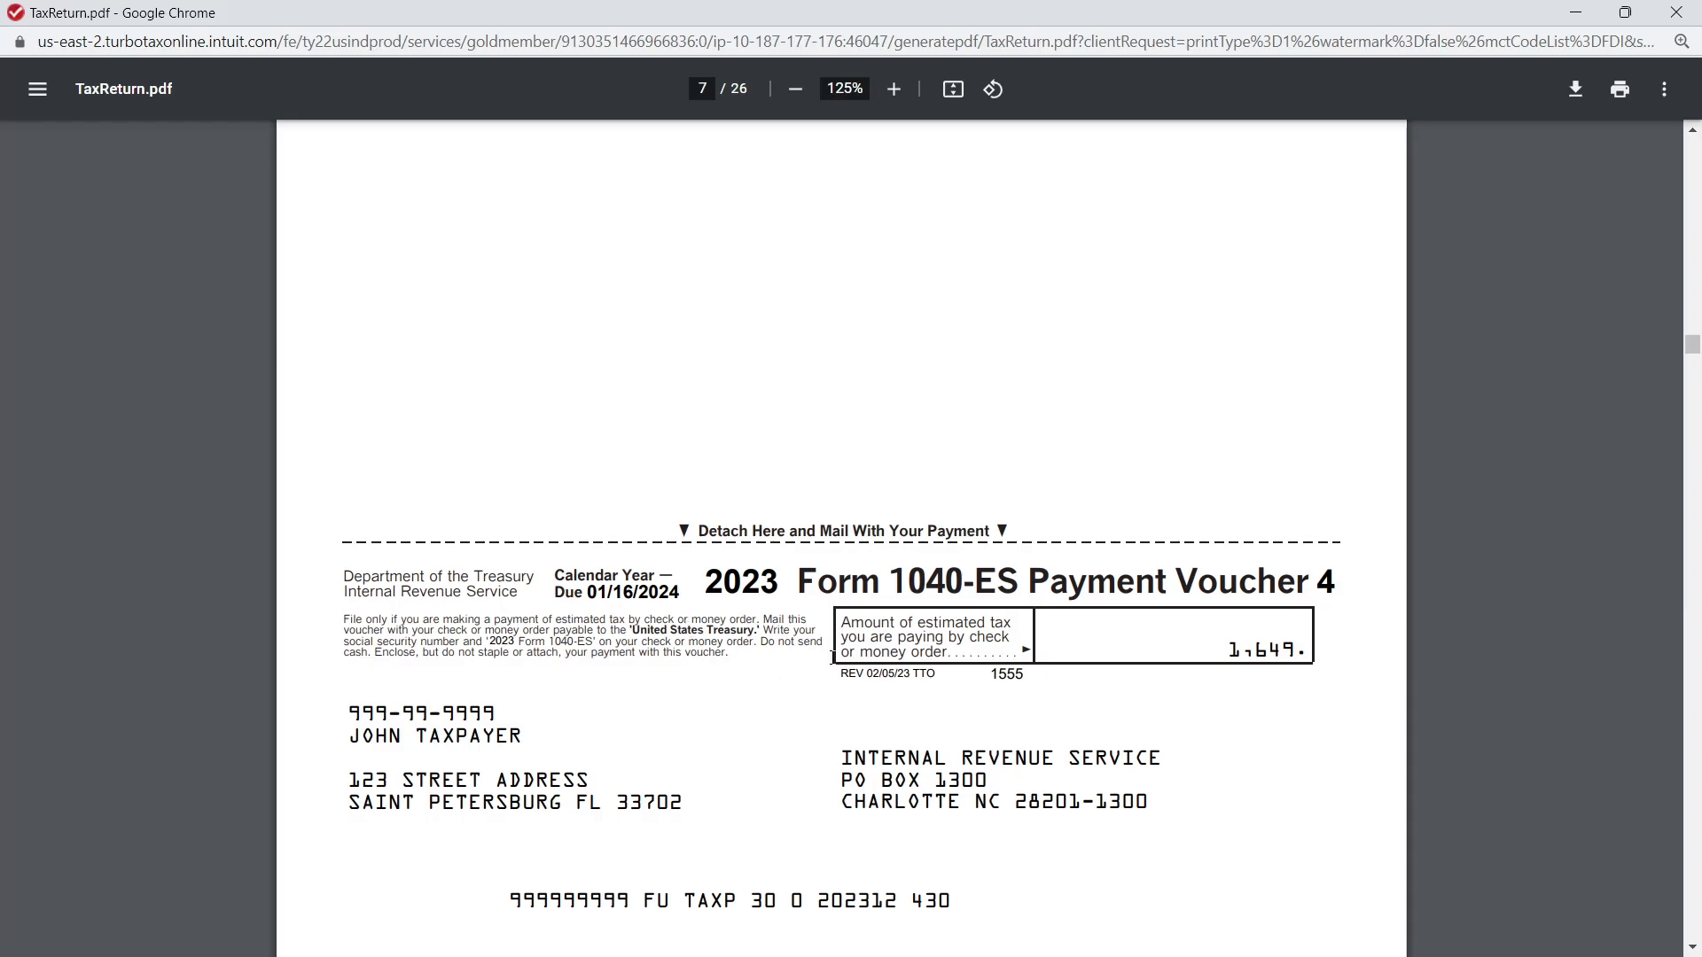
scroll(1089, 593, "down", 9)
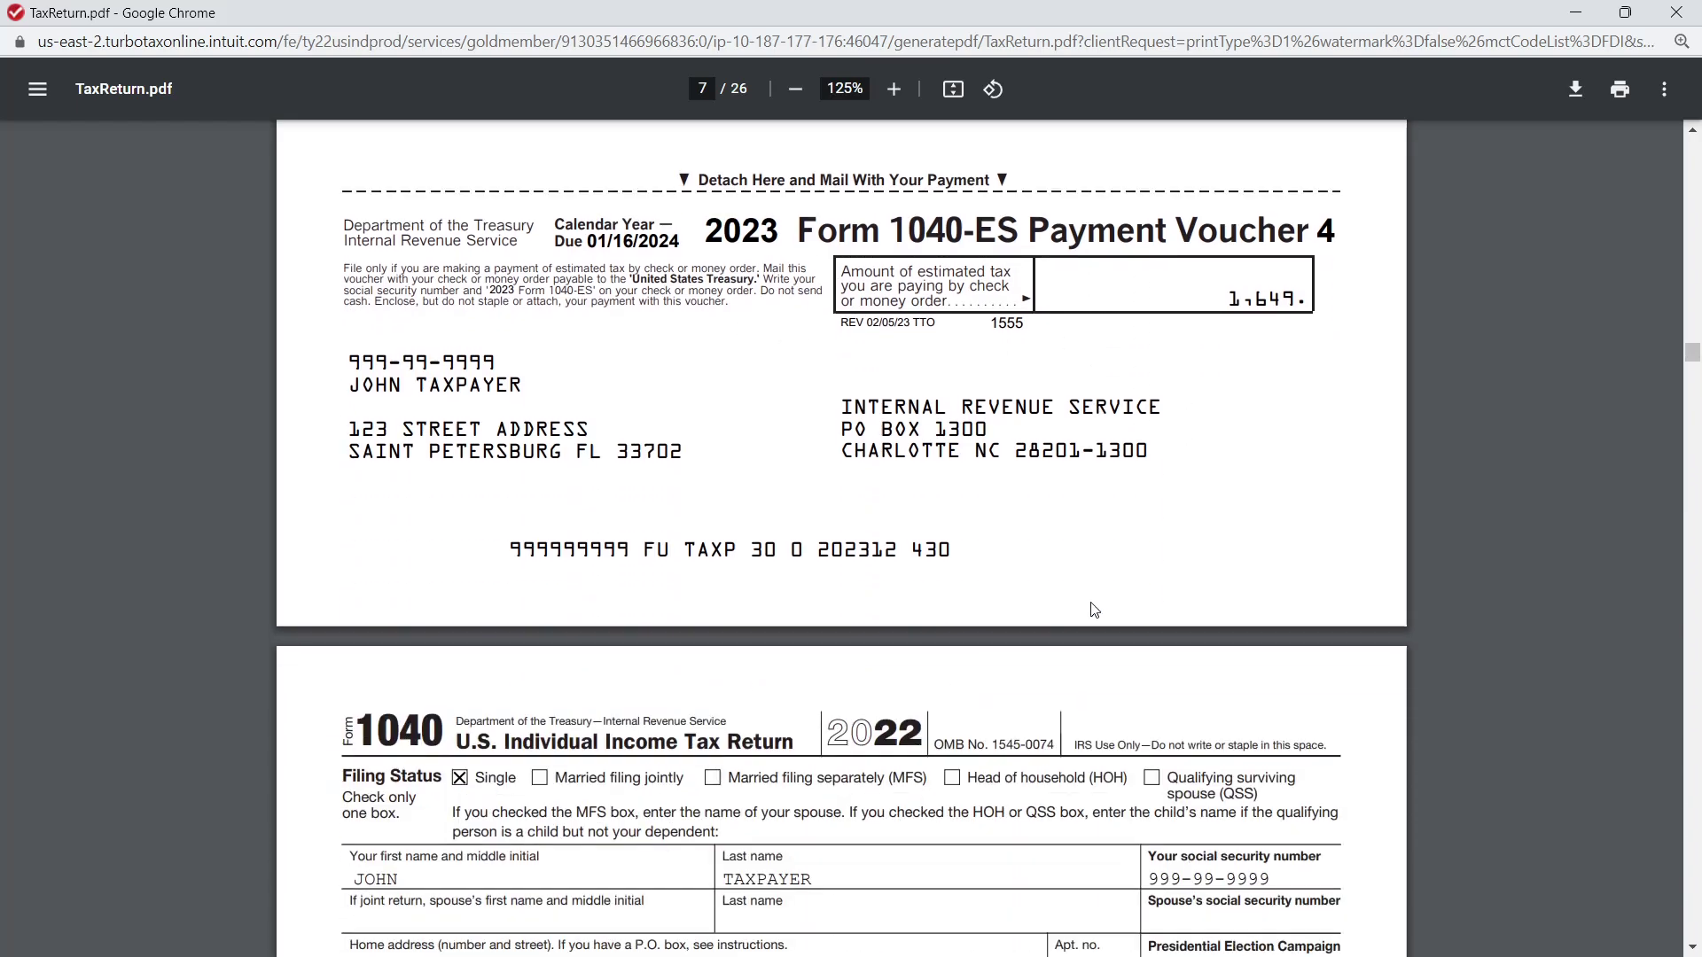
scroll(960, 600, "down", 12)
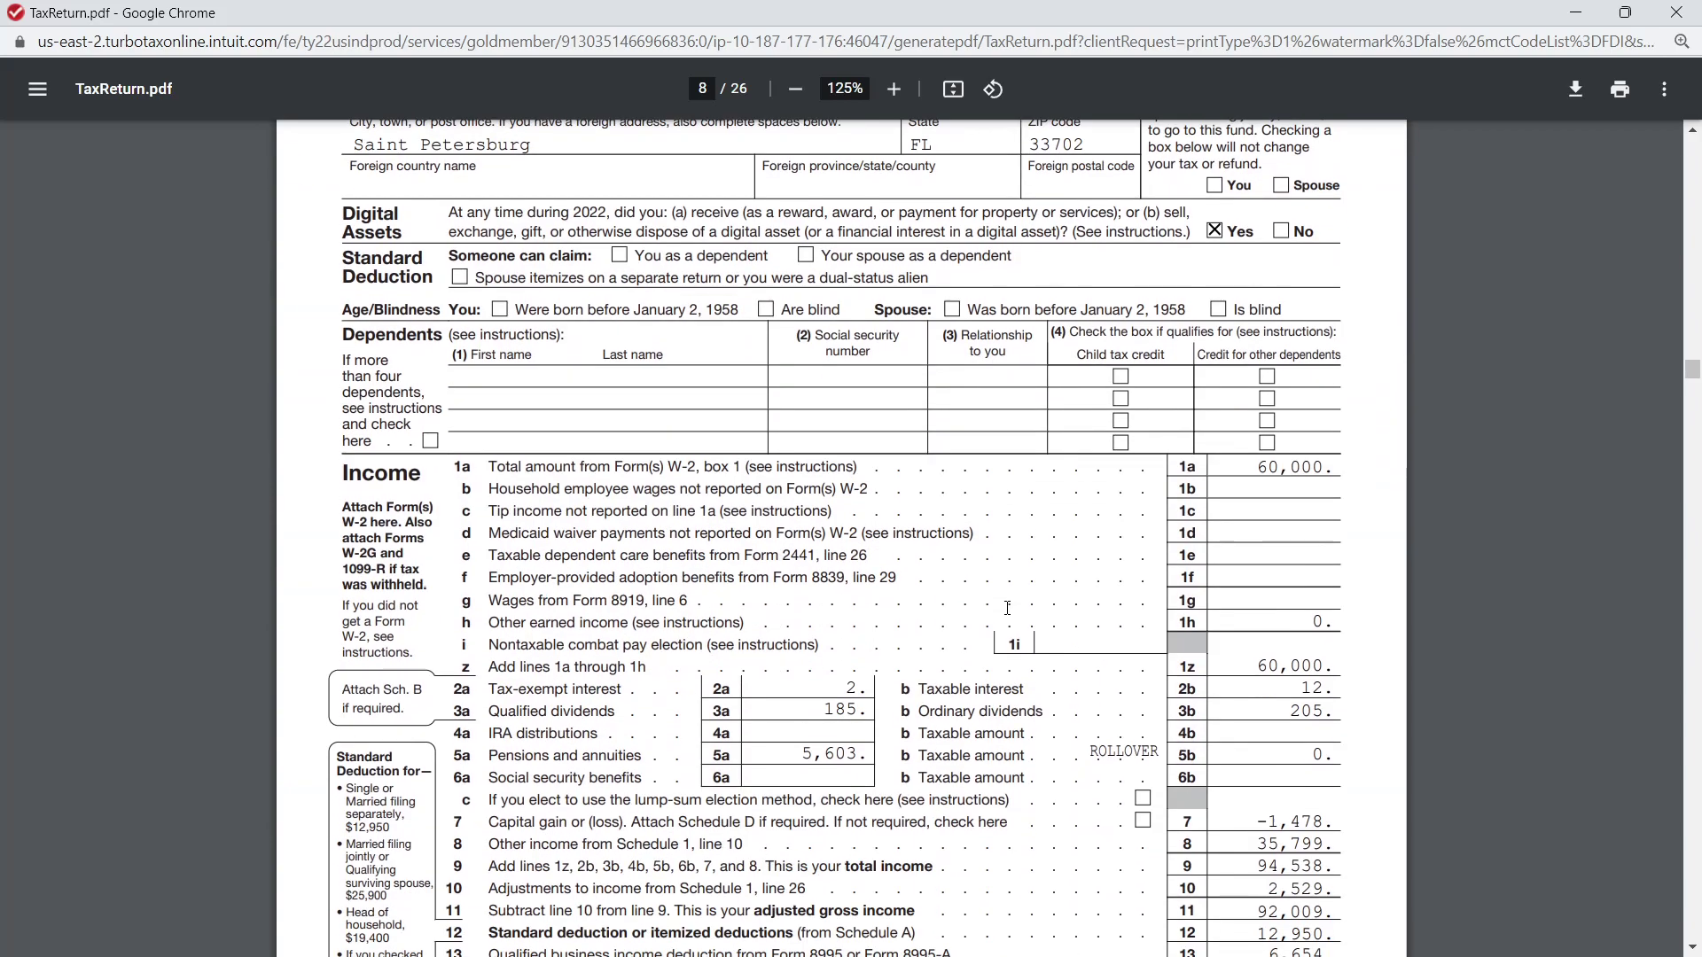
scroll(1008, 609, "down", 3)
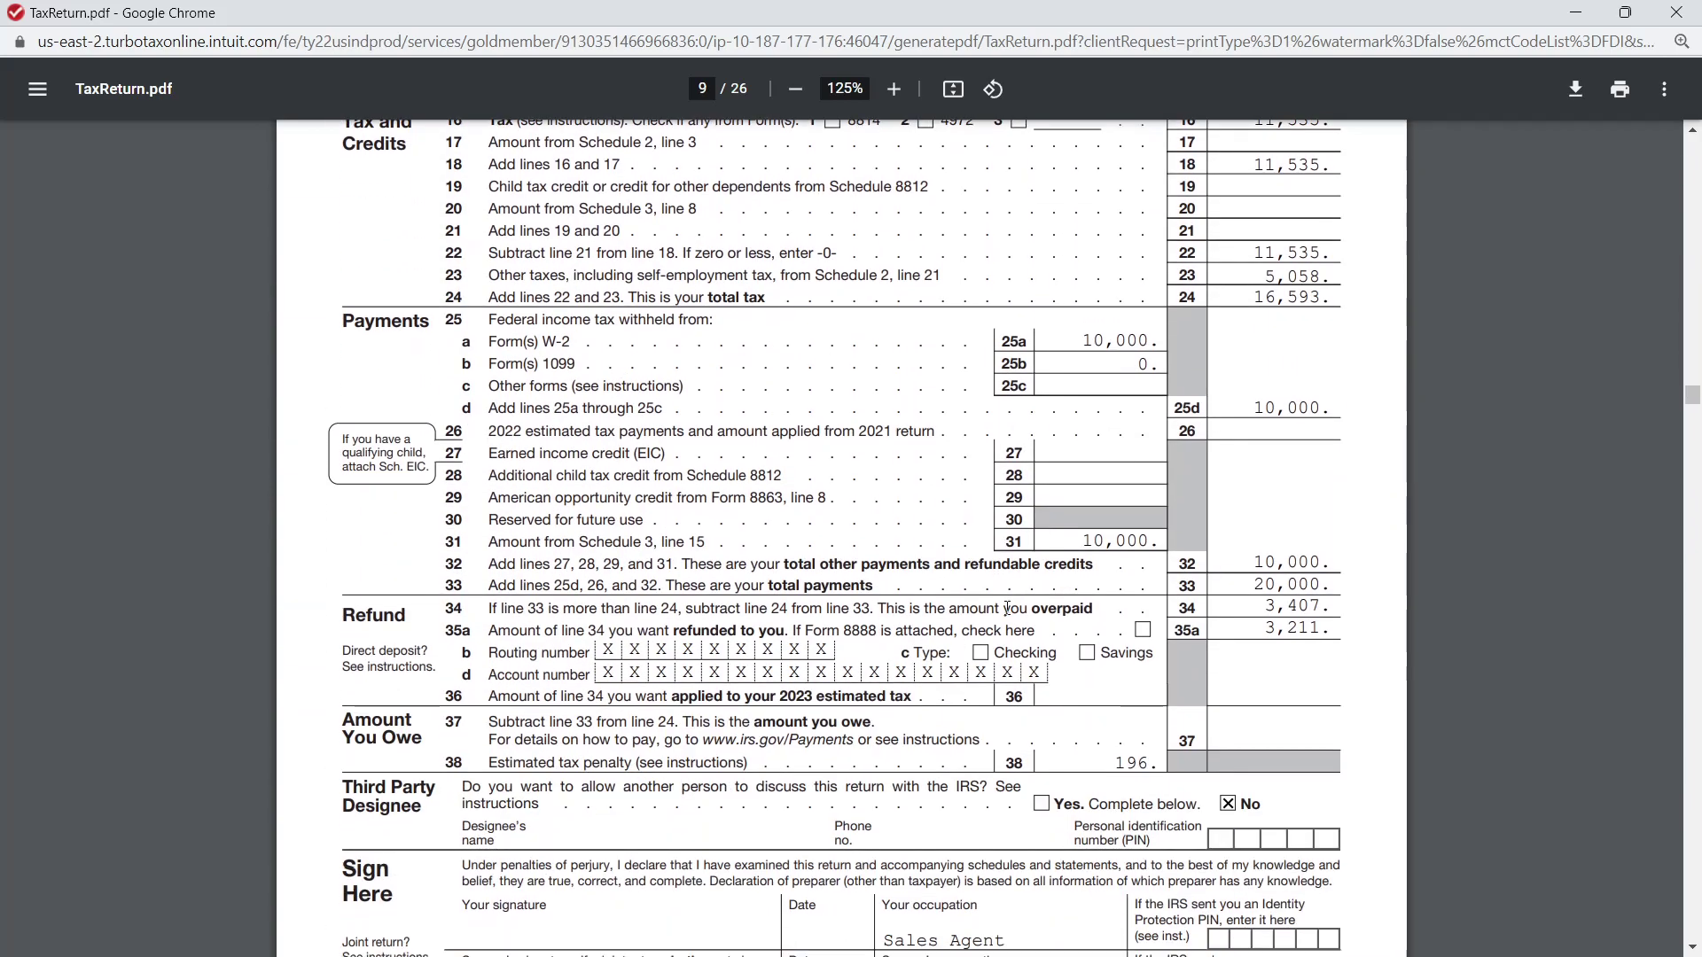
scroll(1008, 609, "up", 1)
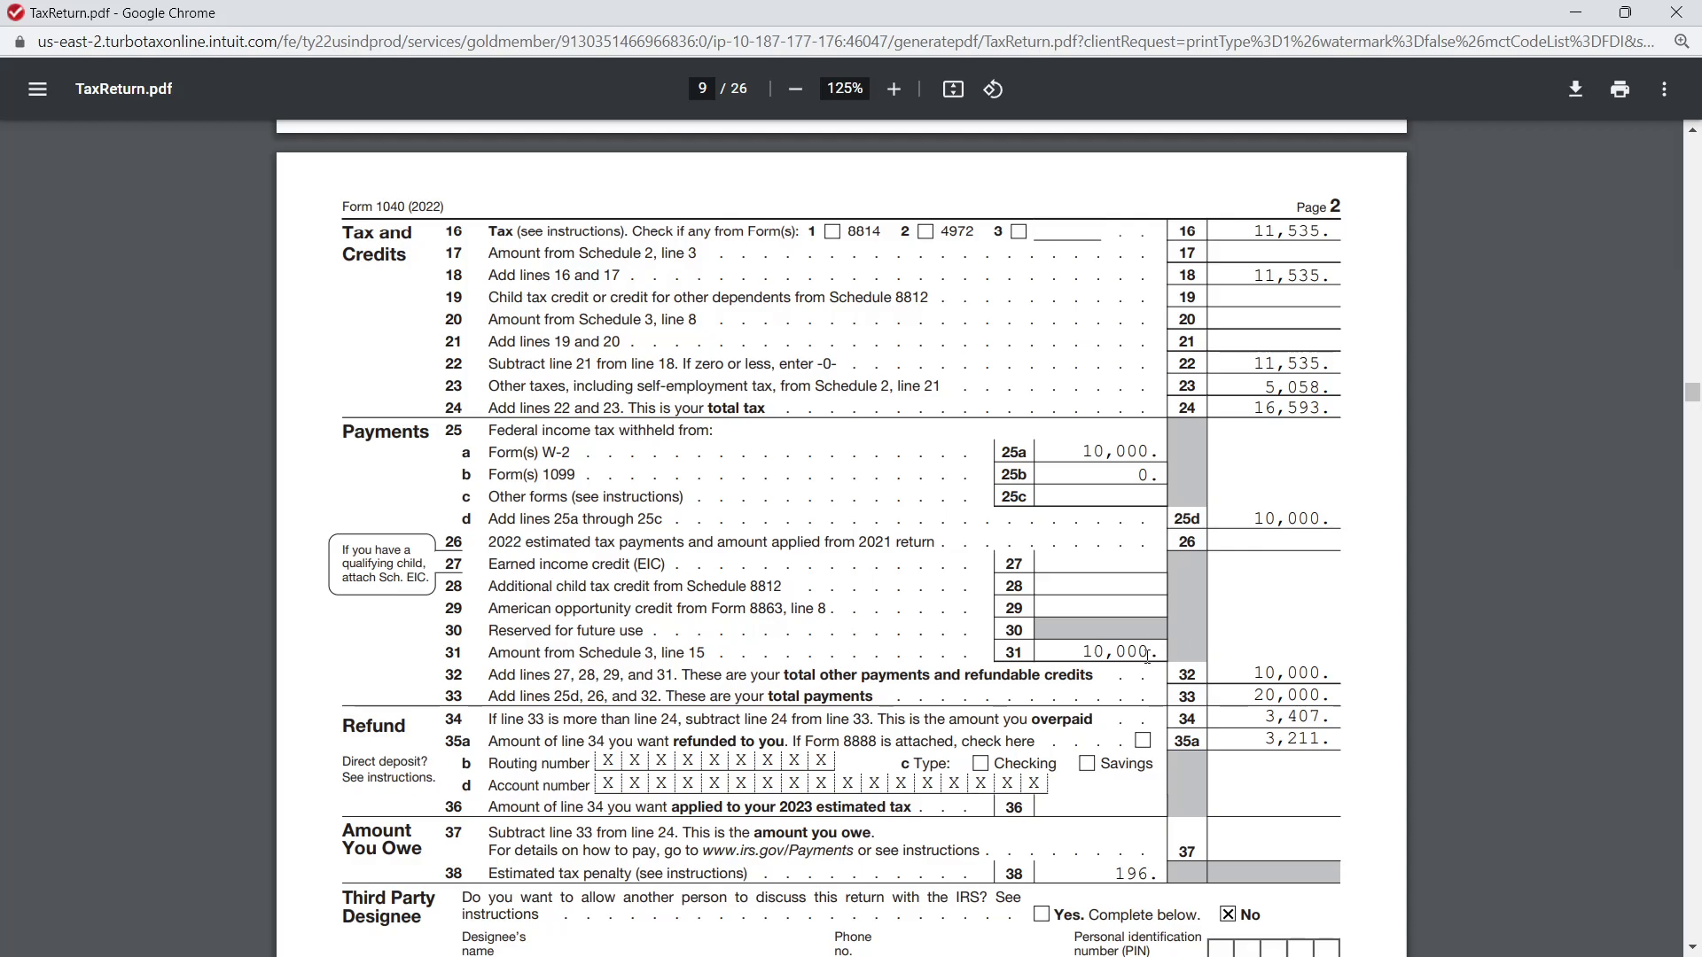
Find Schedule 3, Part II, and check line 10 for the amount paid with the extension request
scroll(1147, 656, "down", 20)
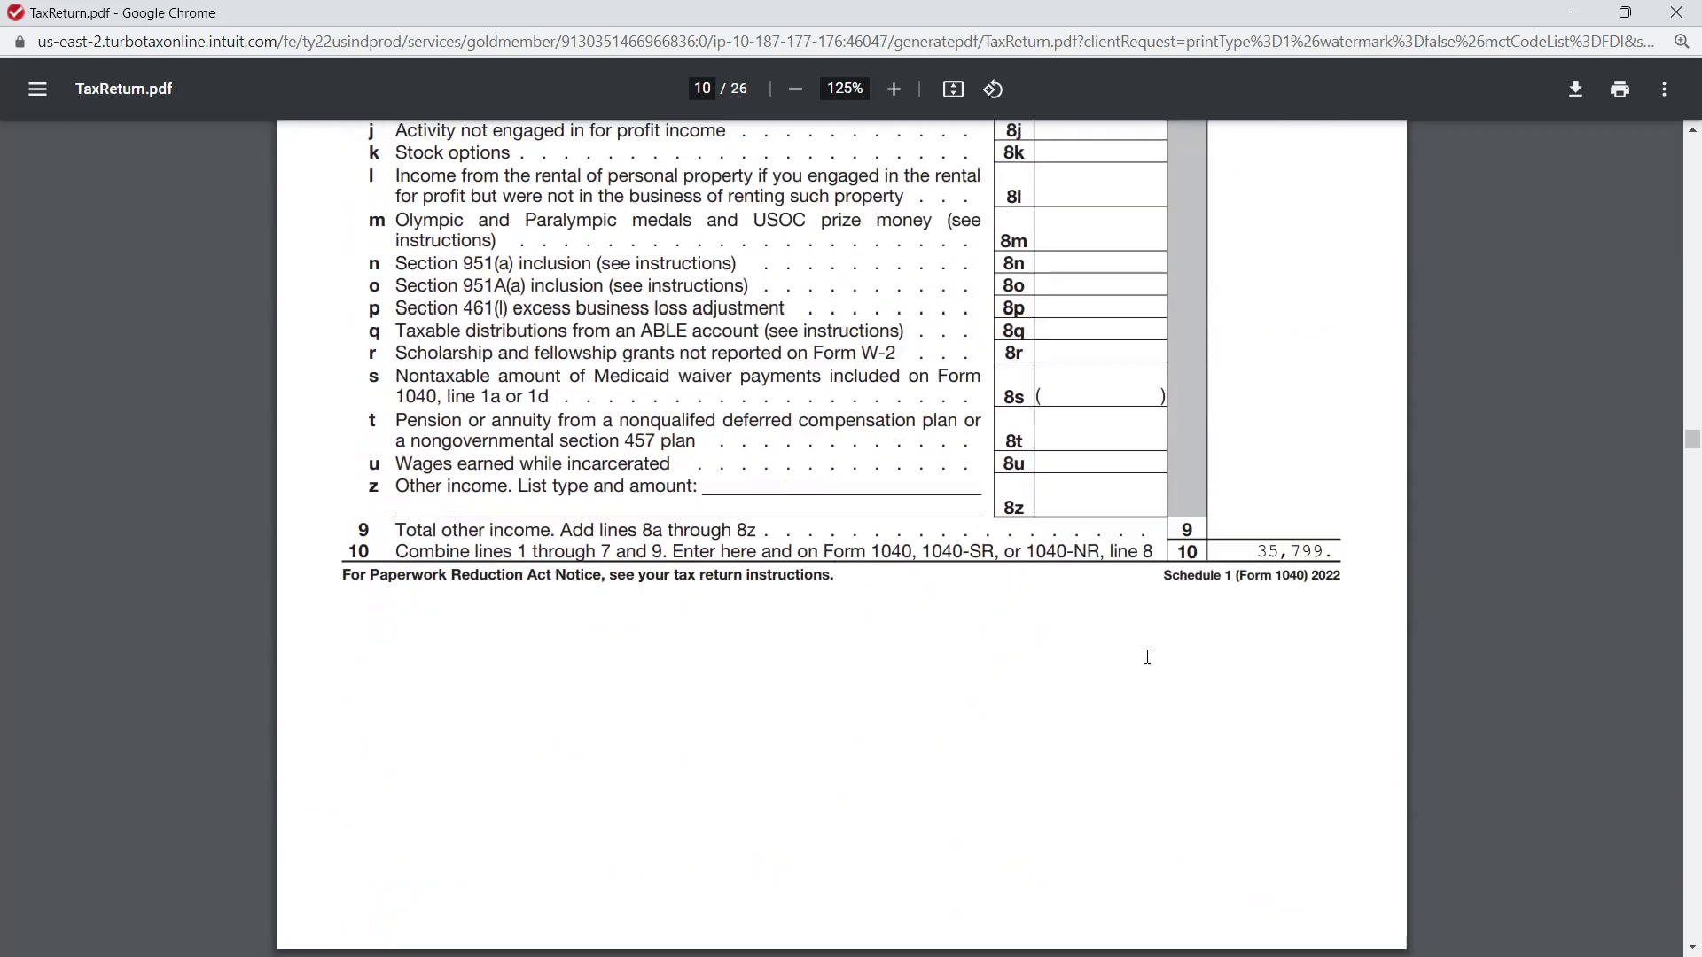
scroll(1147, 656, "down", 20)
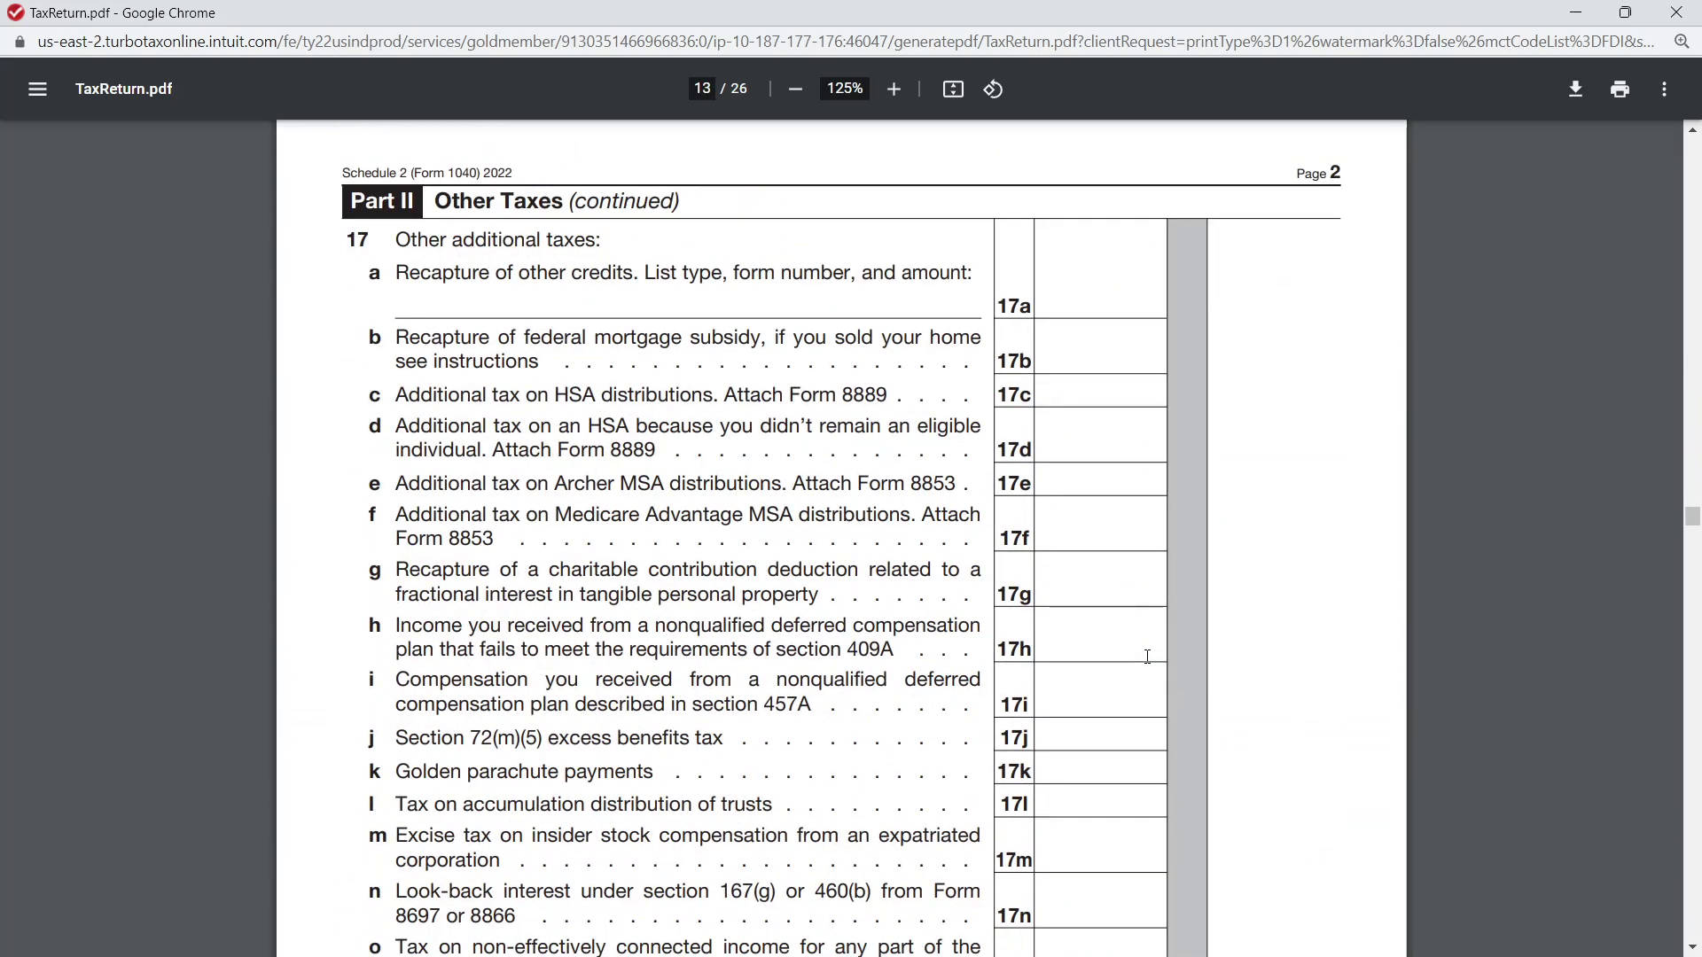
scroll(1147, 656, "down", 8)
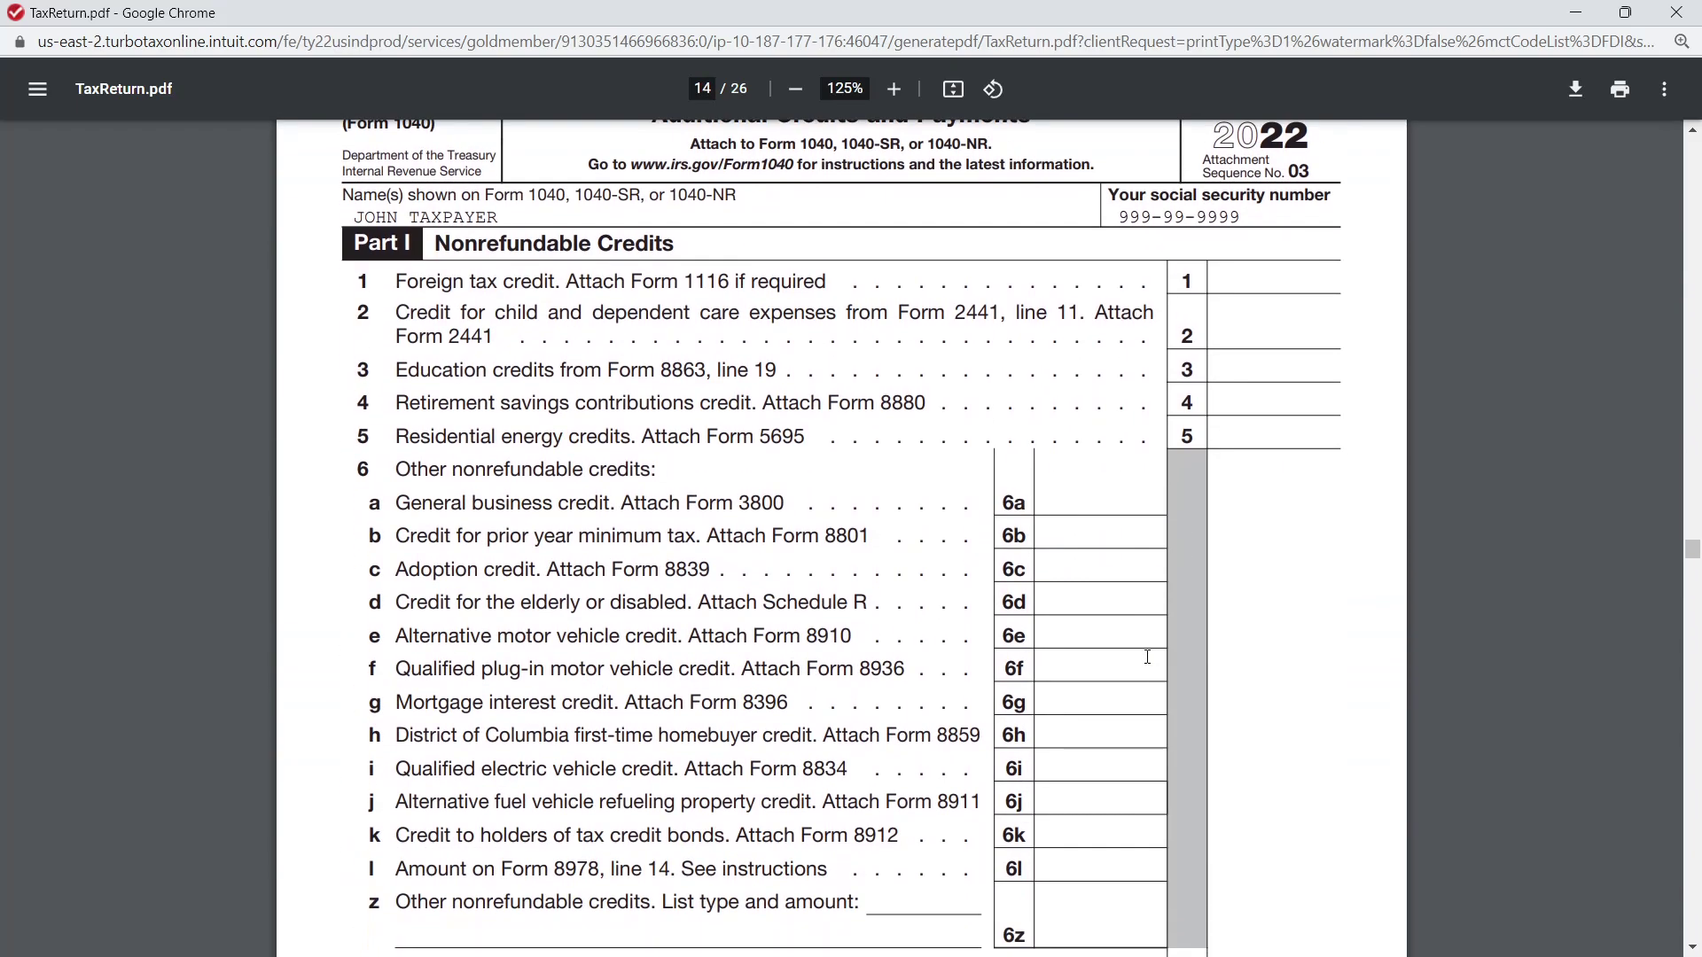
scroll(951, 488, "up", 3)
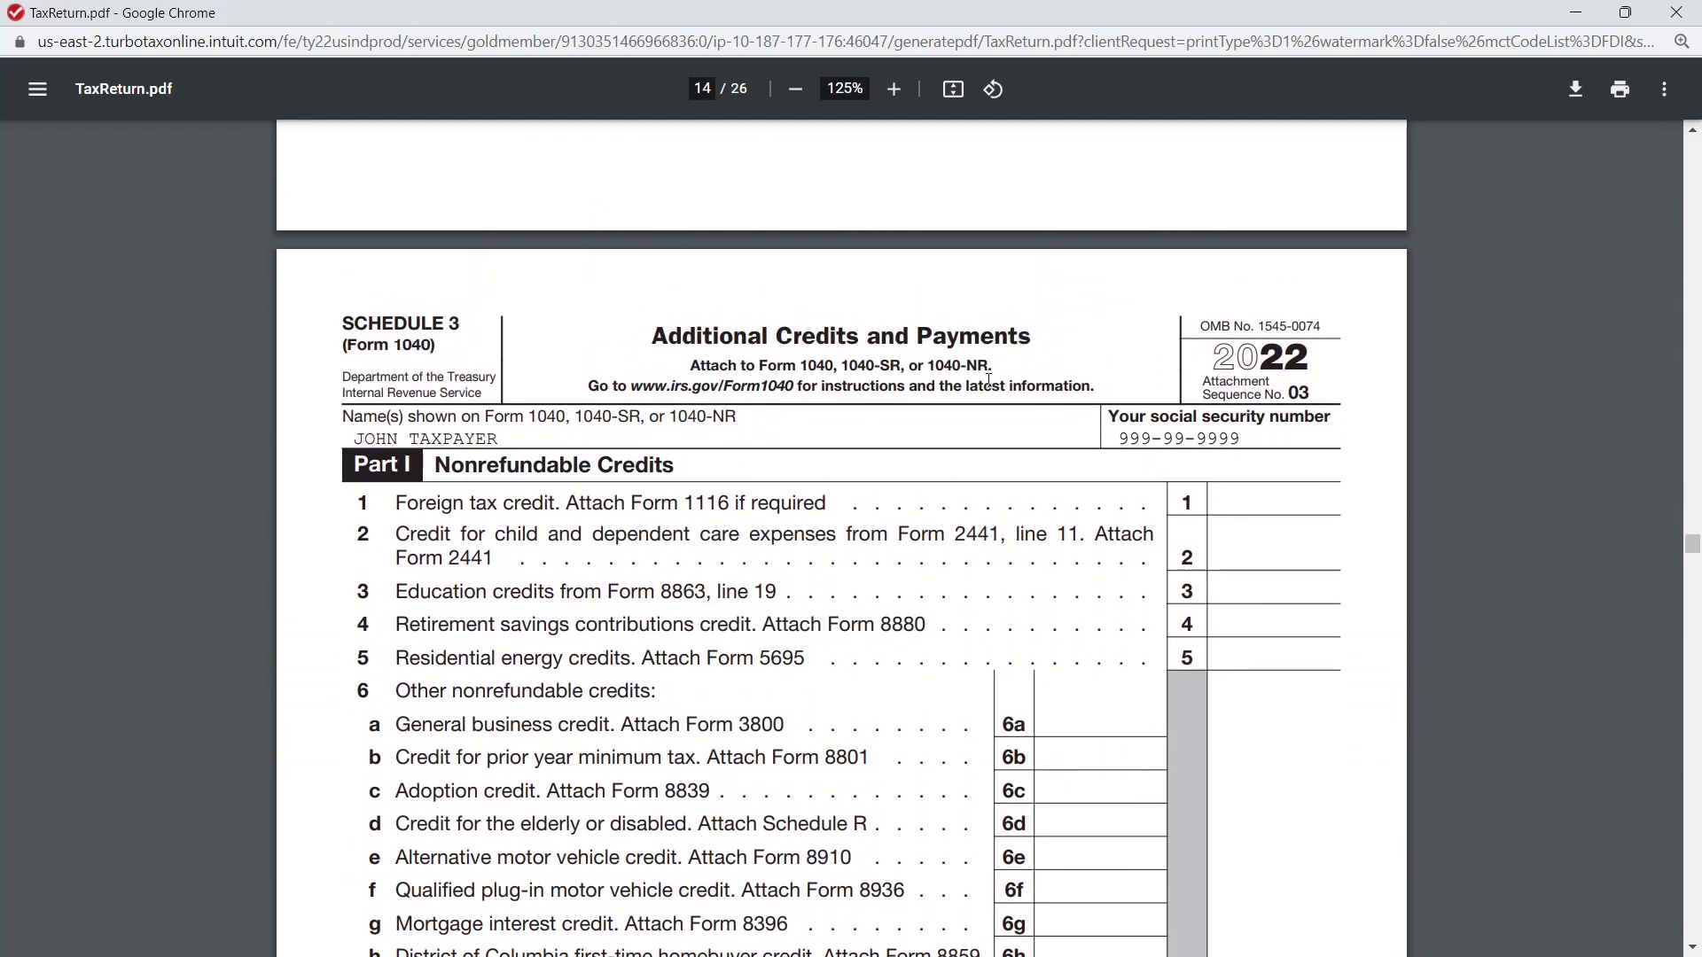
scroll(808, 458, "down", 3)
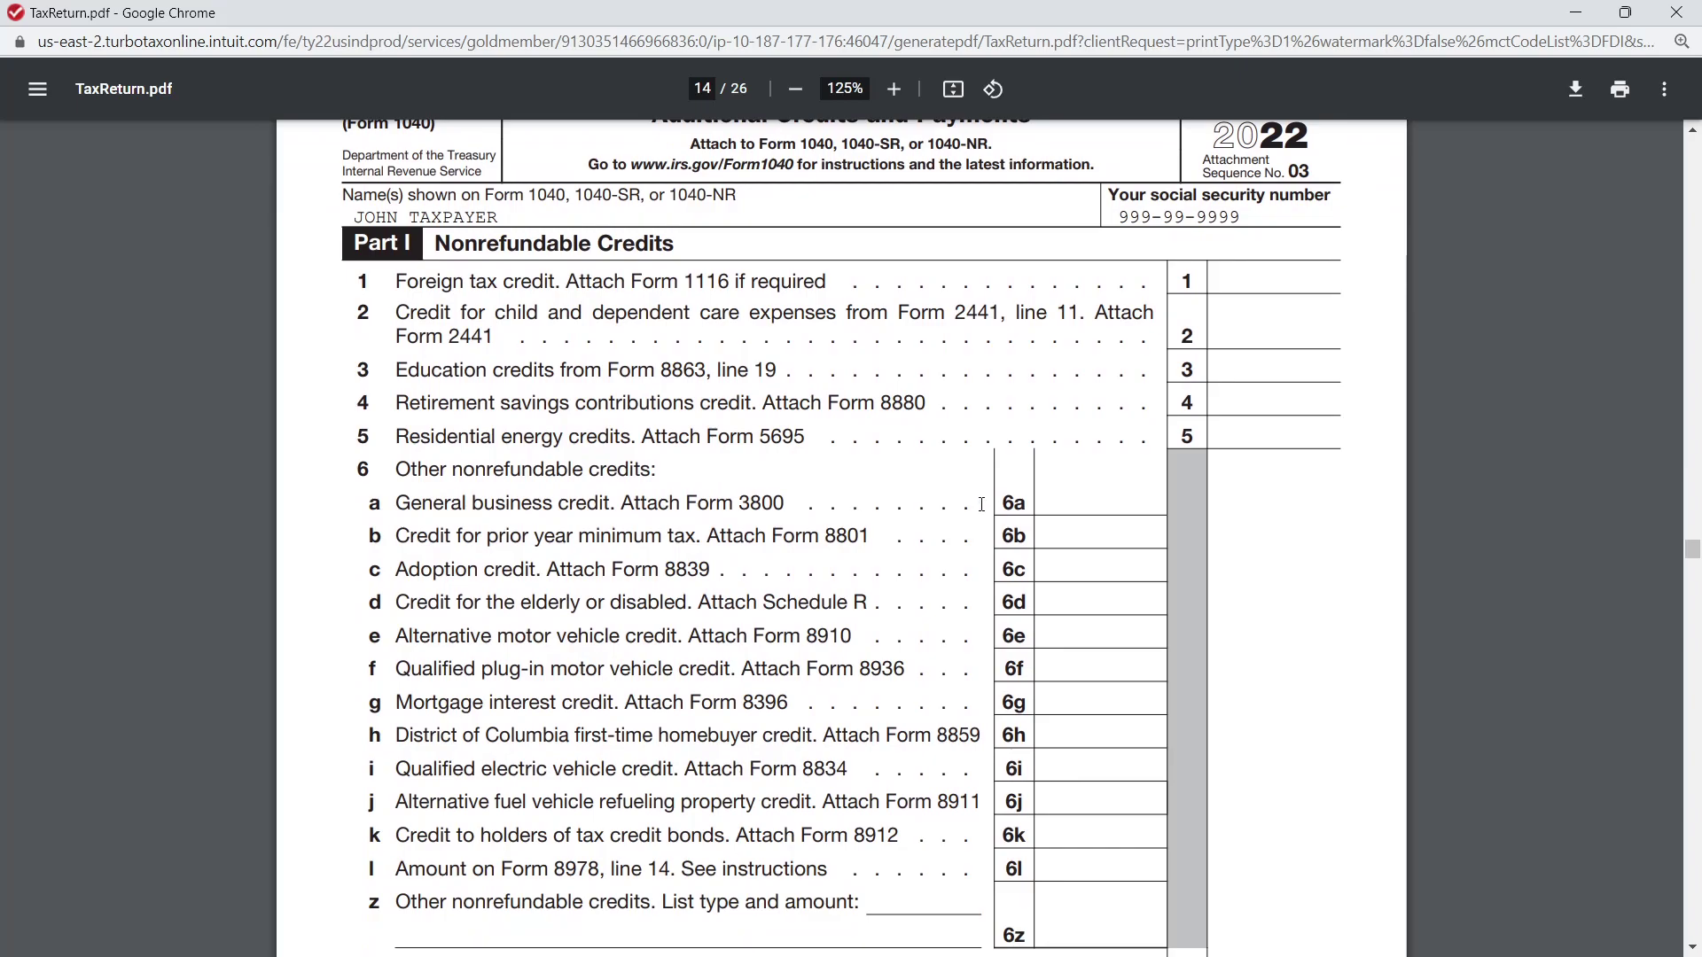
scroll(981, 504, "down", 15)
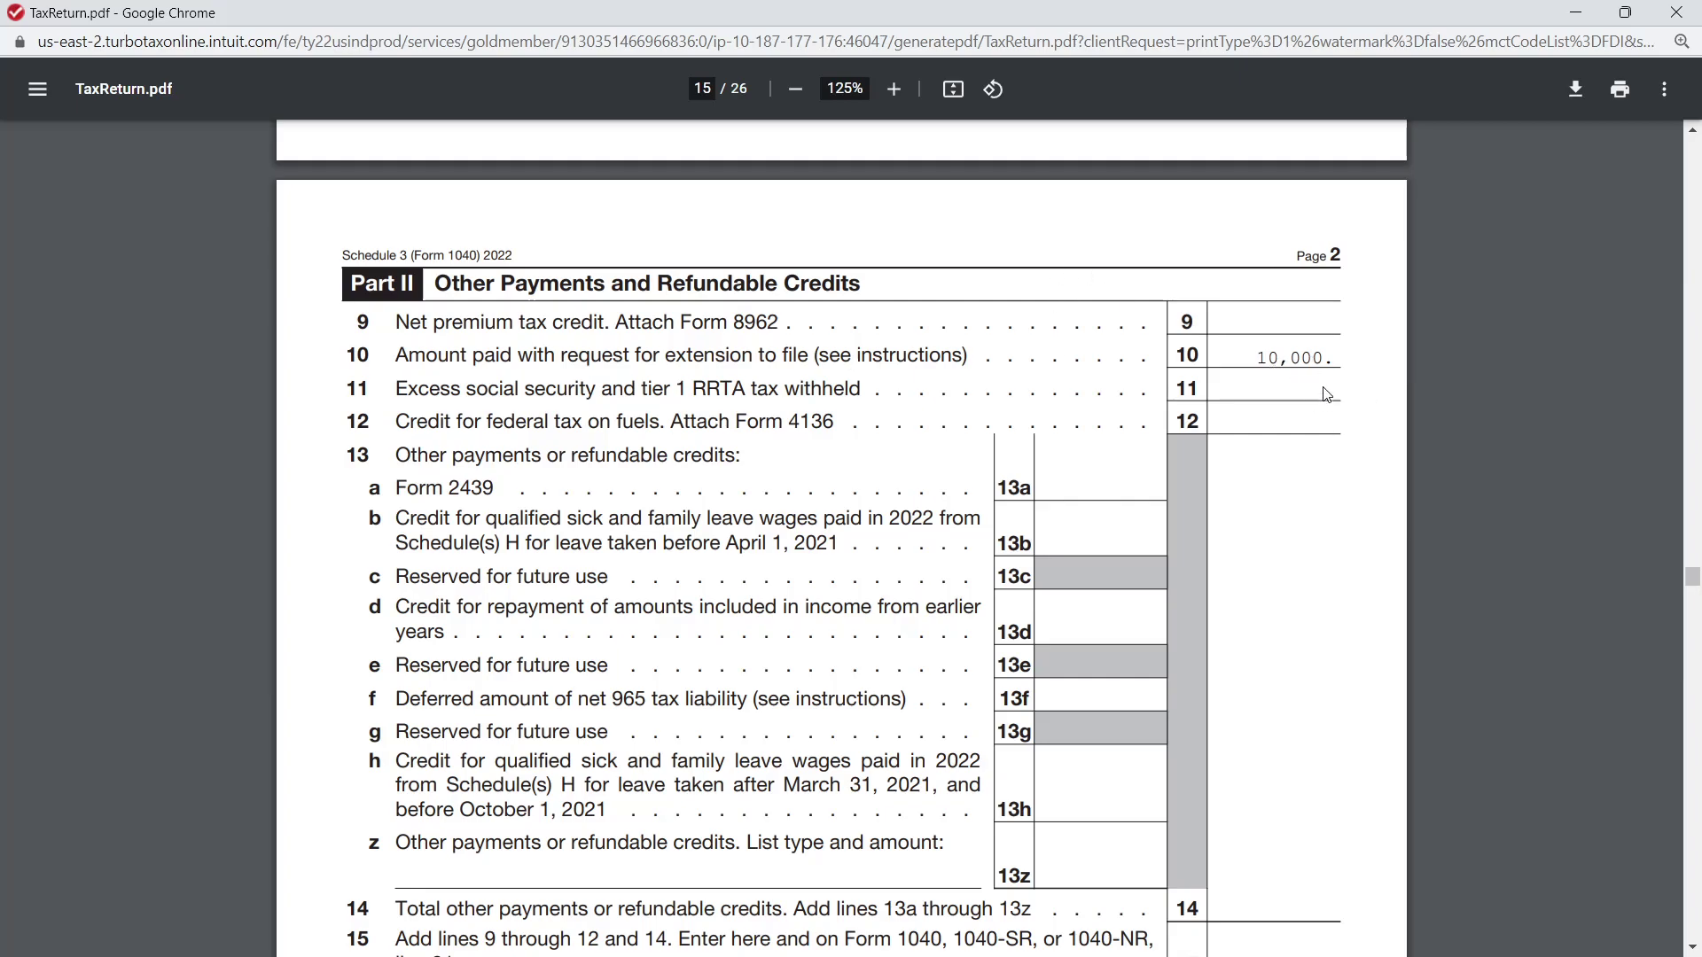
Go back to Form 1040 page 2 and review the total payments, overpayment and refund lines
scroll(1301, 366, "up", 20)
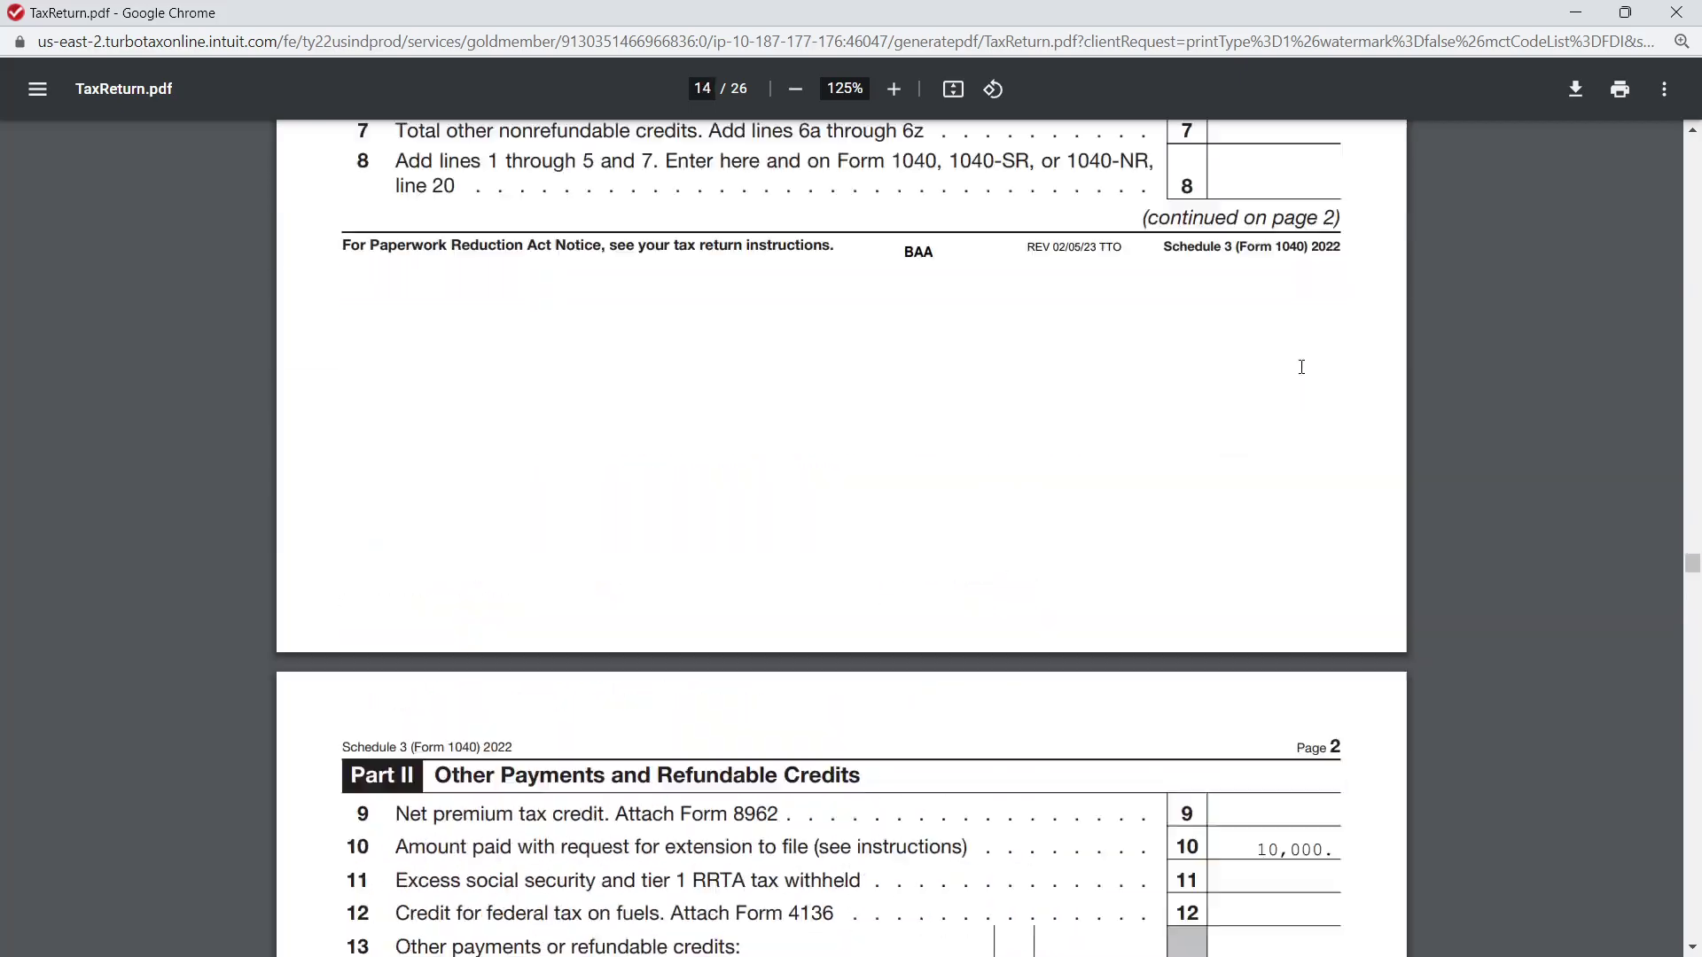
scroll(1302, 366, "up", 20)
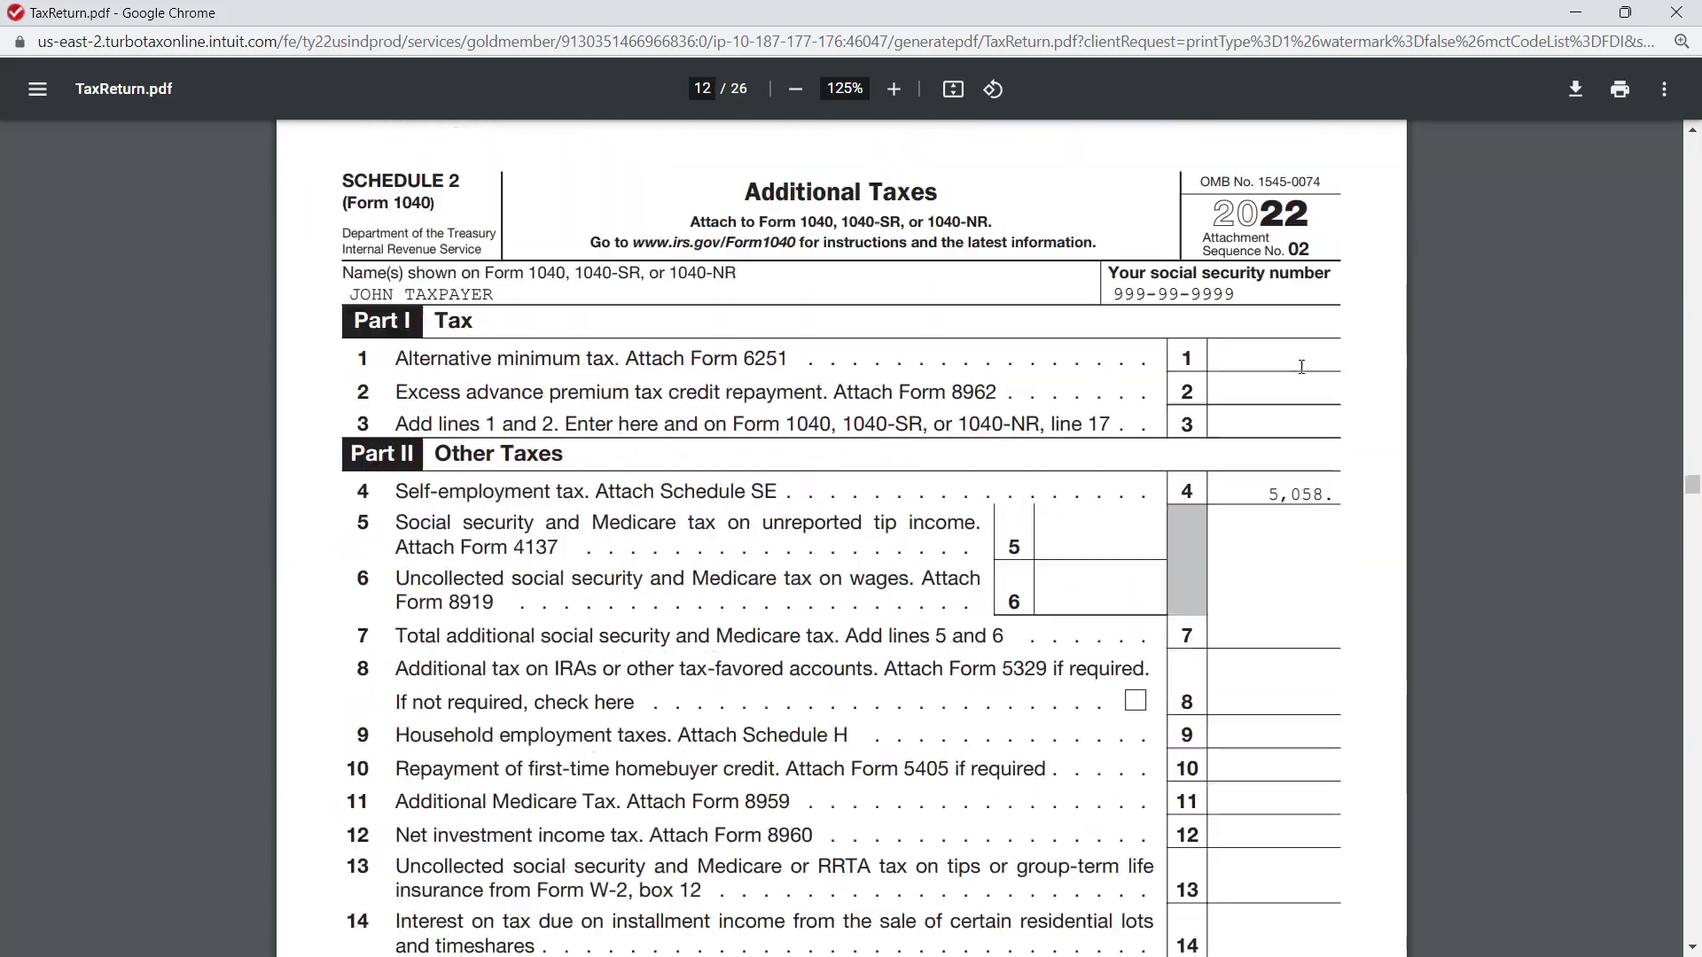
scroll(1301, 366, "up", 20)
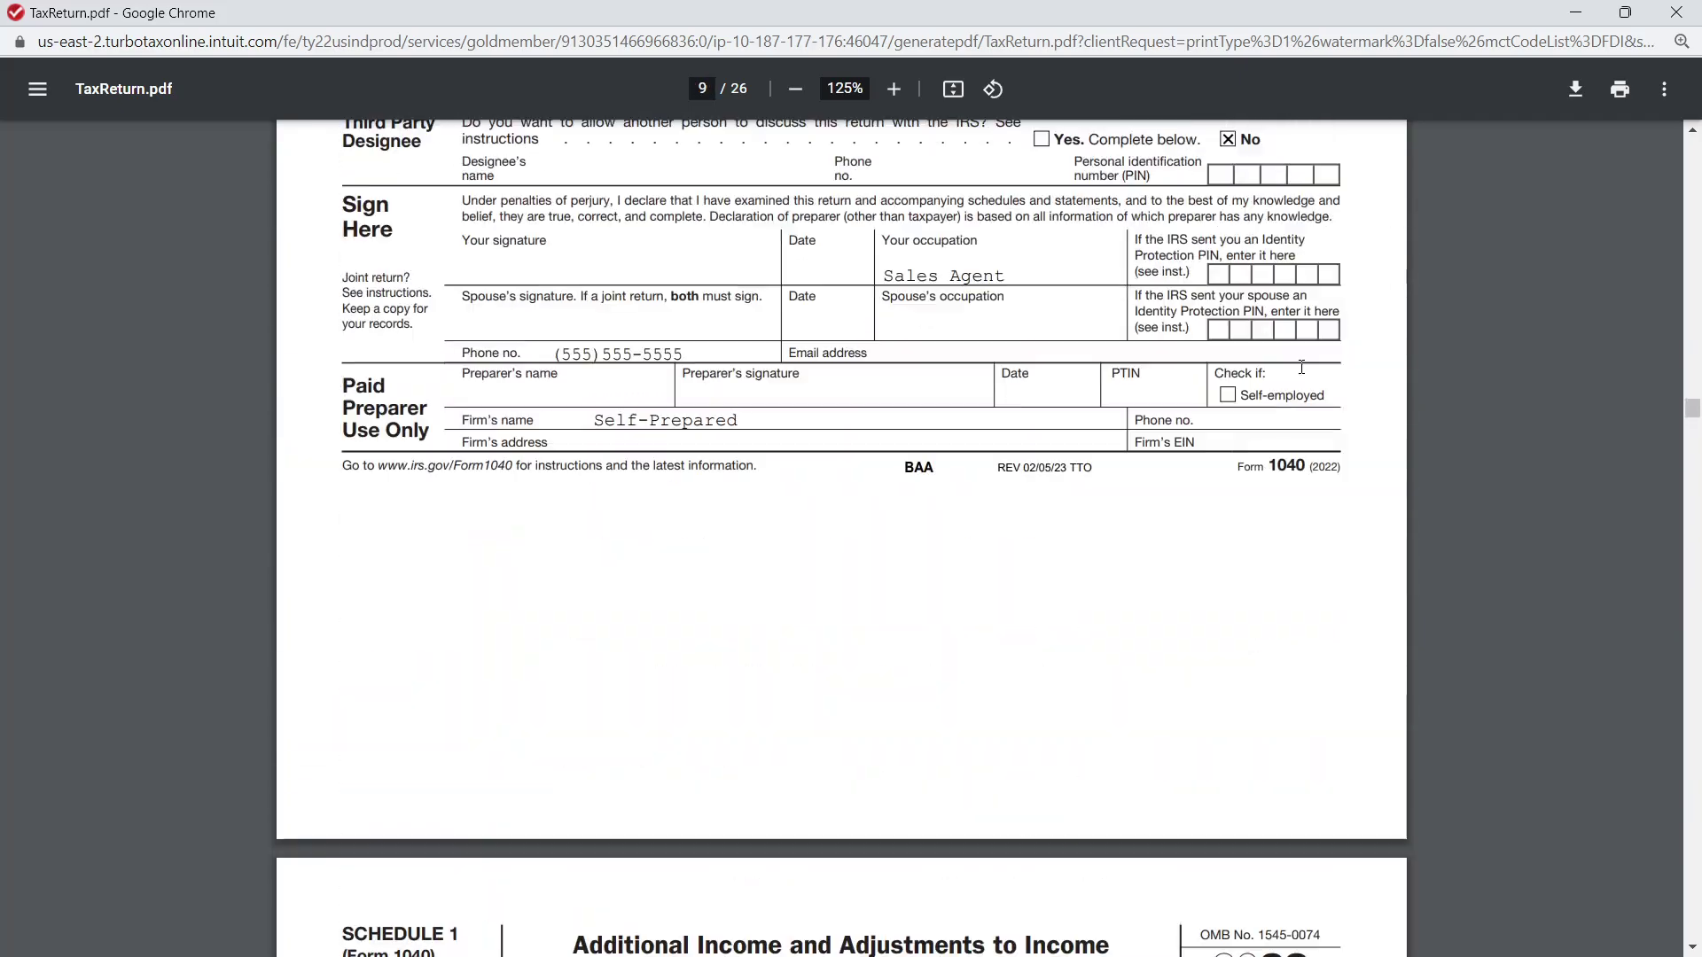
scroll(1294, 370, "up", 2)
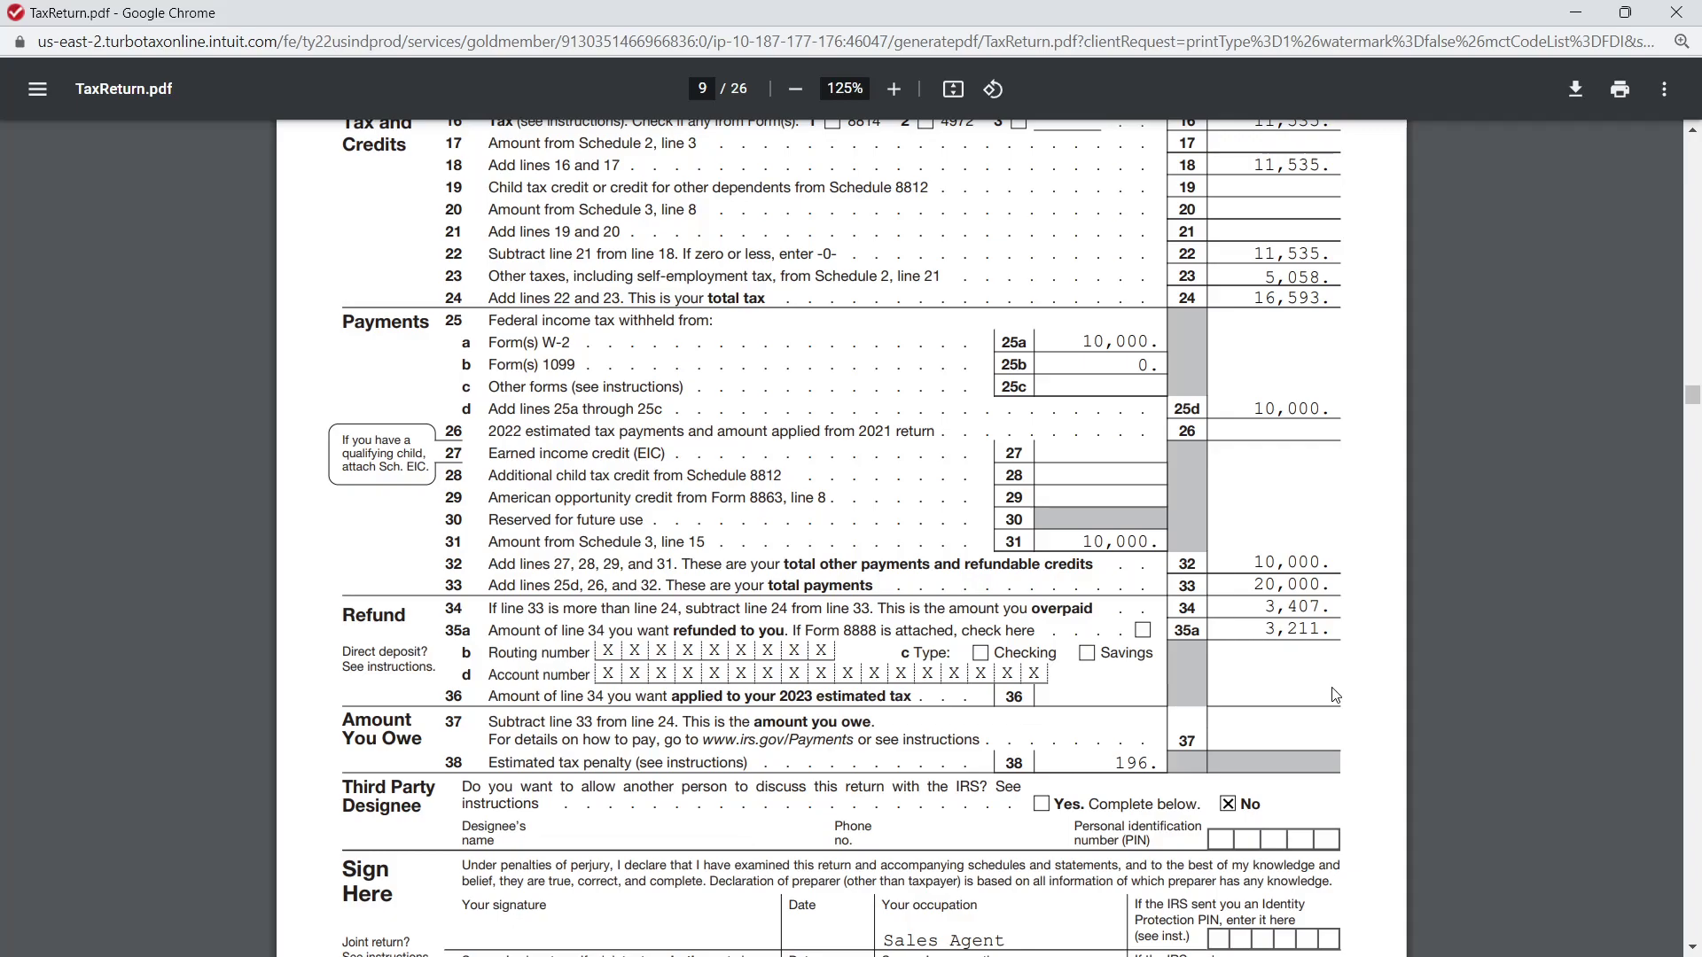
scroll(1334, 694, "up", 2)
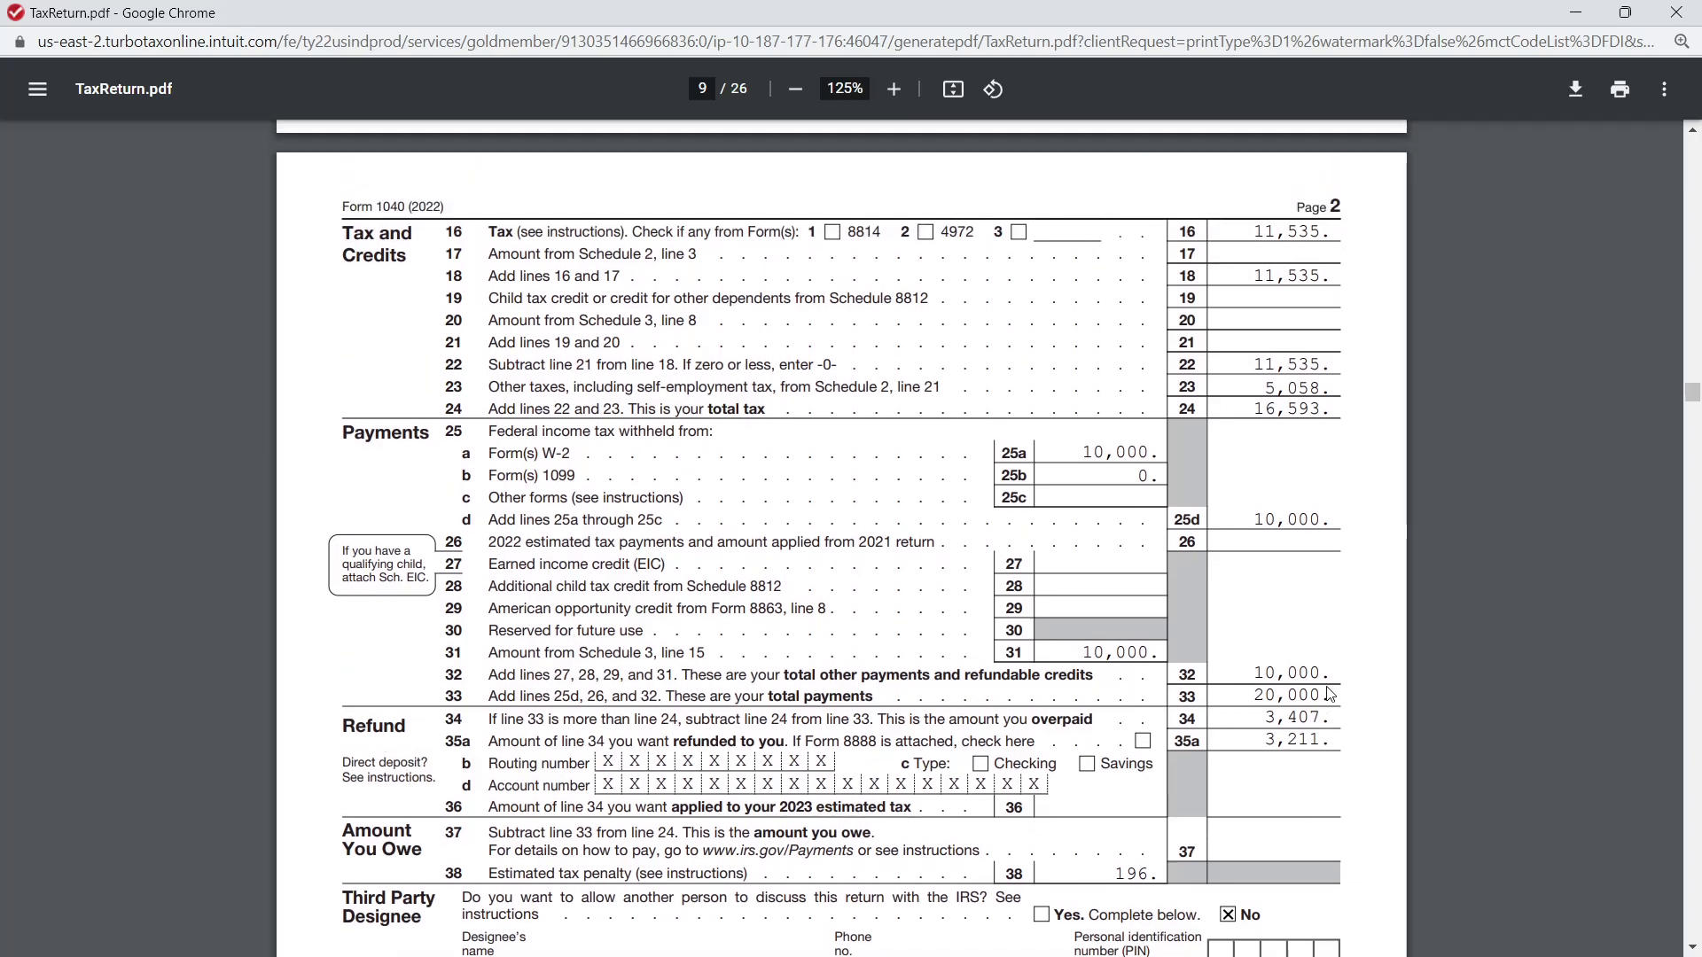
scroll(1330, 694, "down", 2)
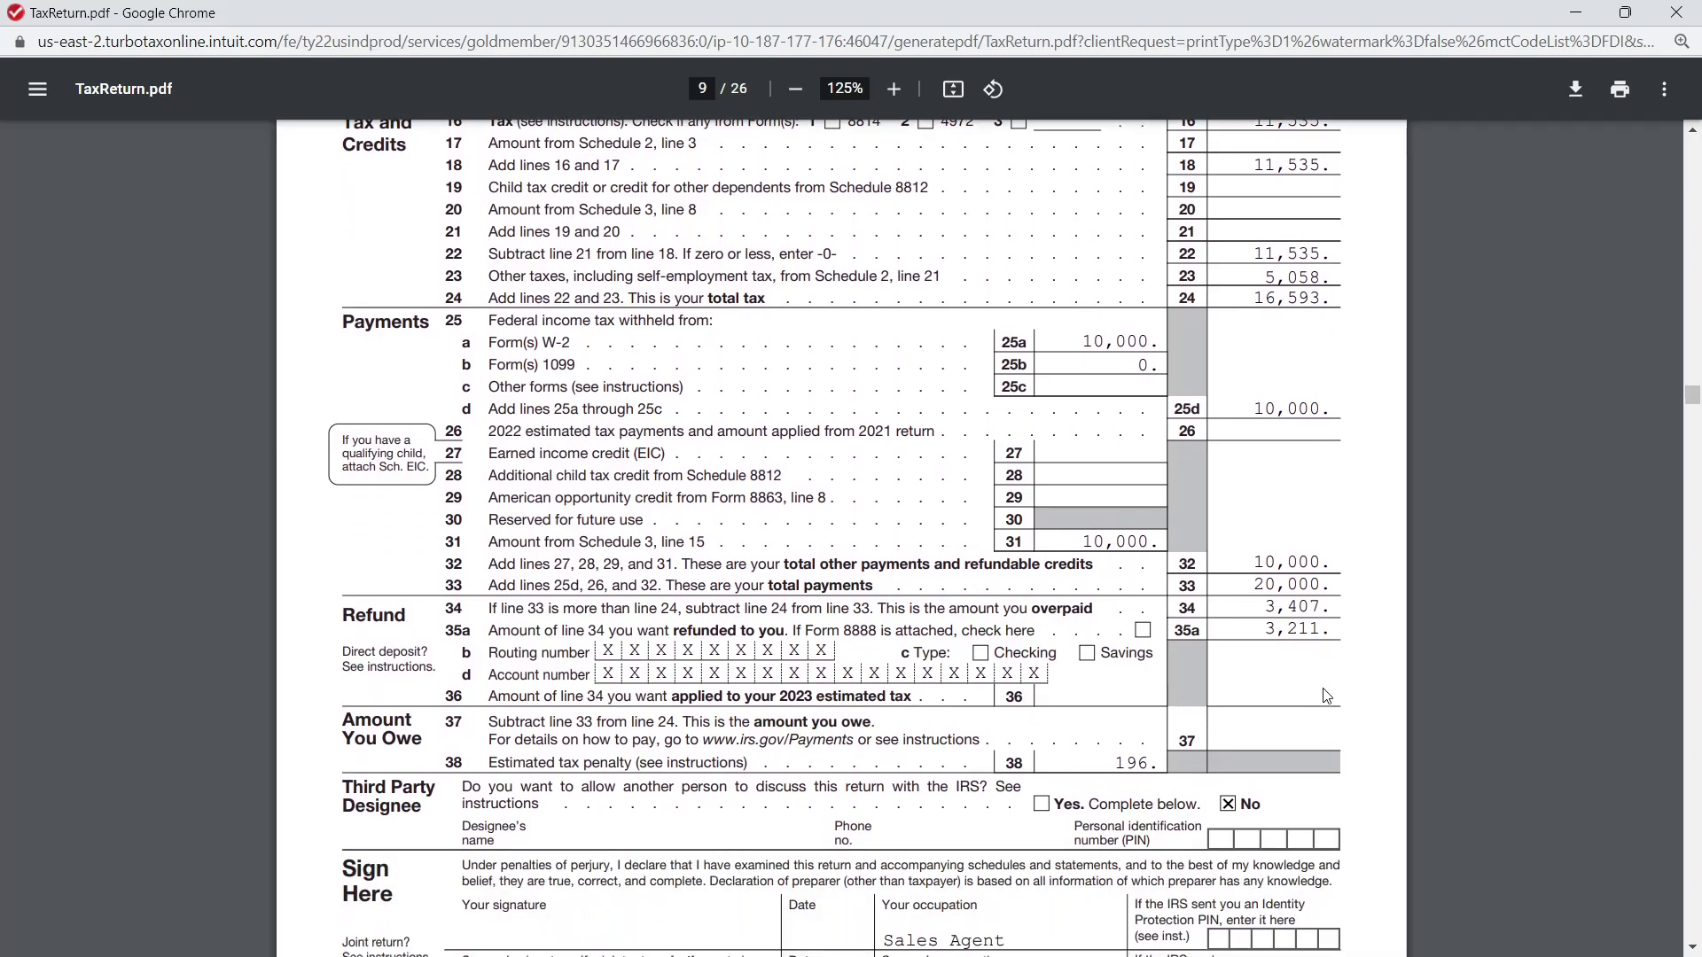